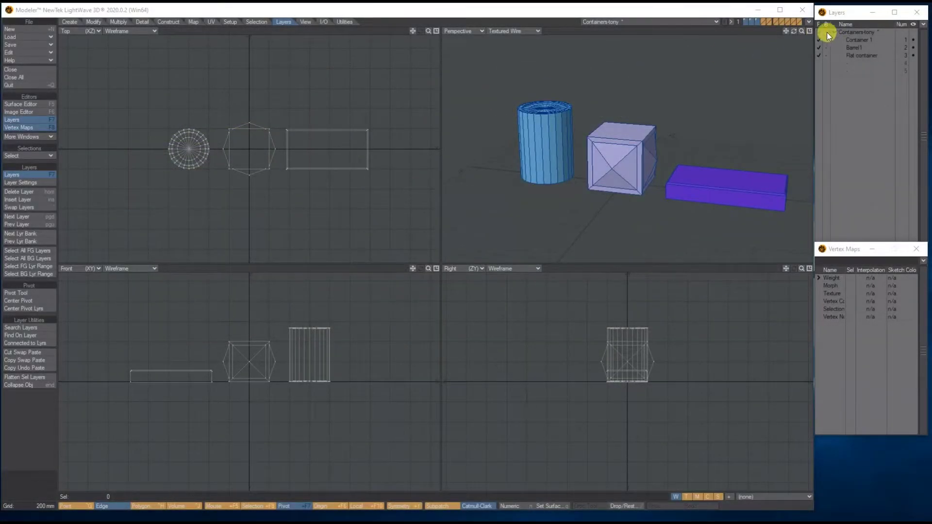
Step: Show only the Container 1 layer and frame the cube in the perspective view
mouse_move(802, 31)
mouse_down()
mouse_move(748, 33)
mouse_move(802, 47)
mouse_up()
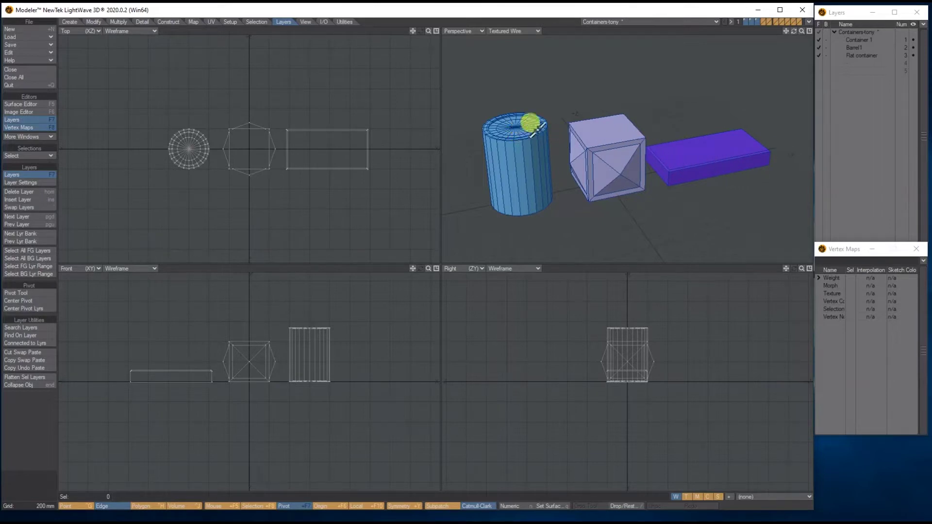
click(864, 41)
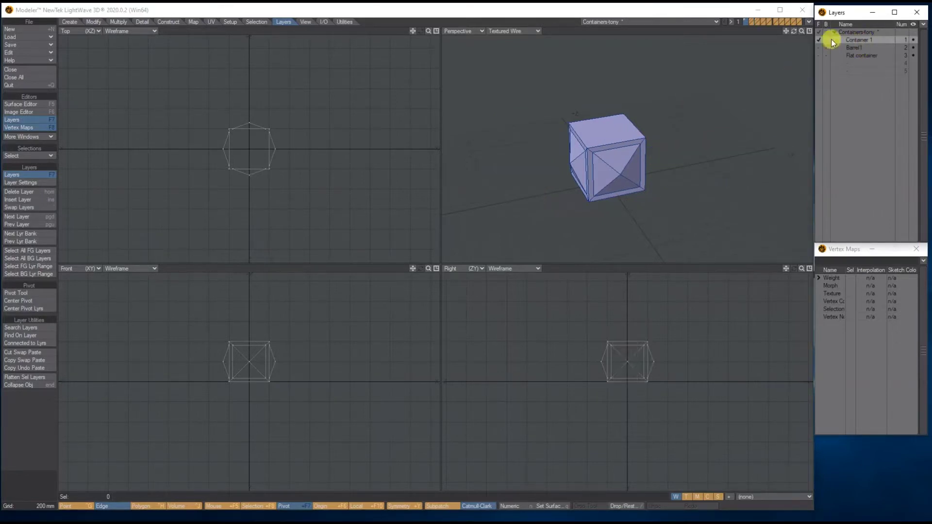
mouse_move(802, 31)
mouse_down()
mouse_move(825, 31)
mouse_move(797, 24)
mouse_up()
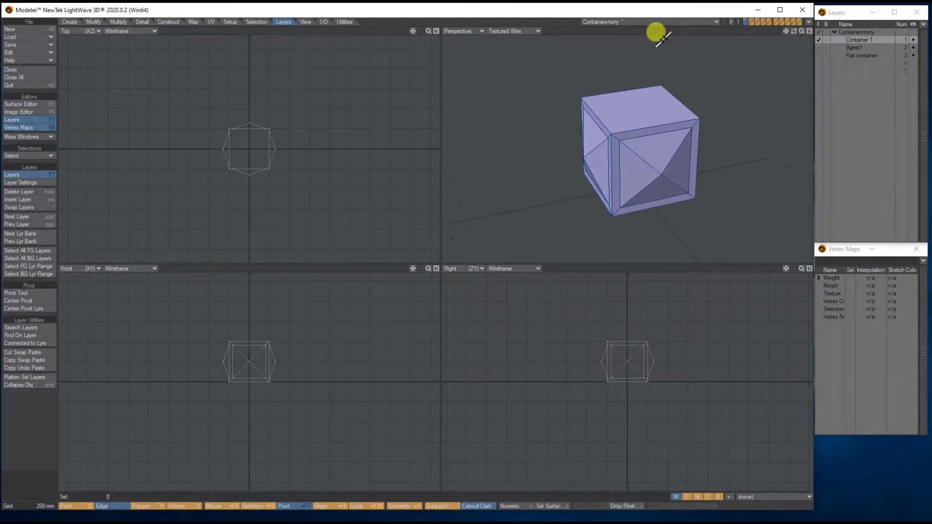
Step: Change the Top viewport to a UV Texture view and fit the cube in the other views
click(83, 31)
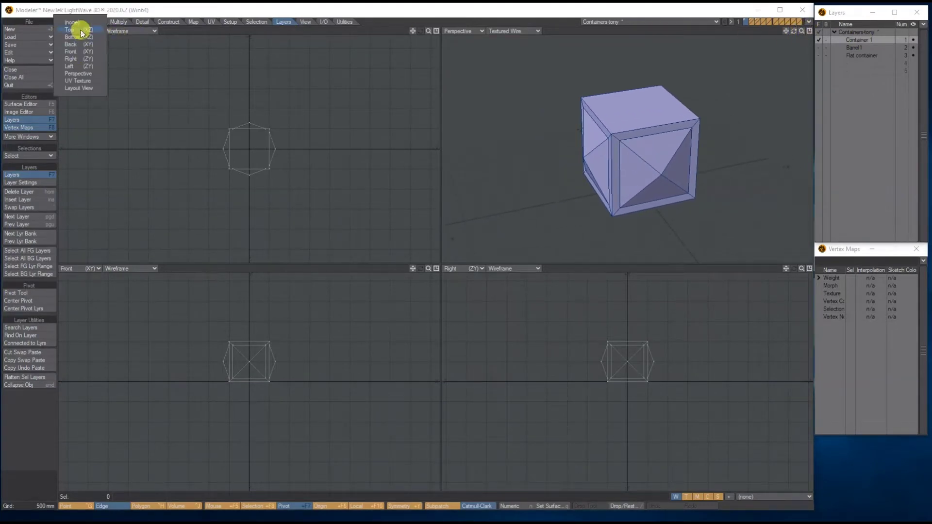
click(80, 89)
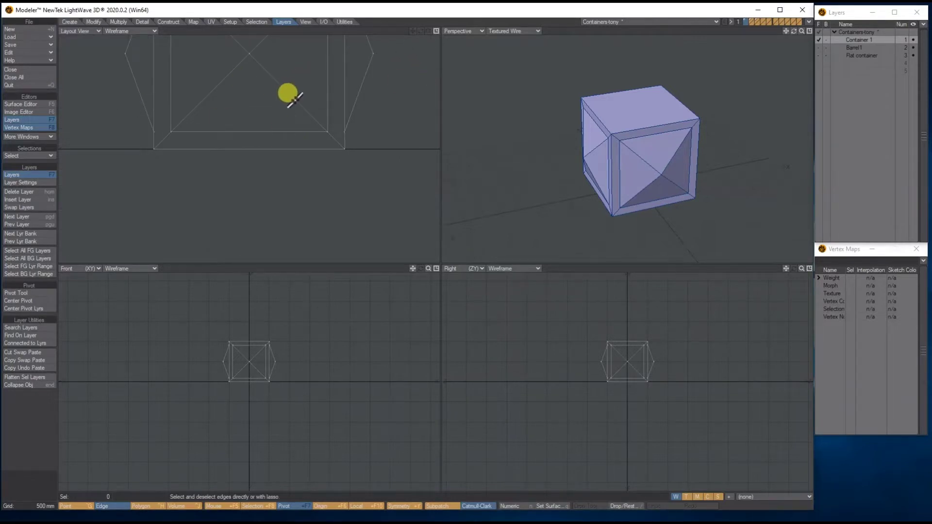
key(a)
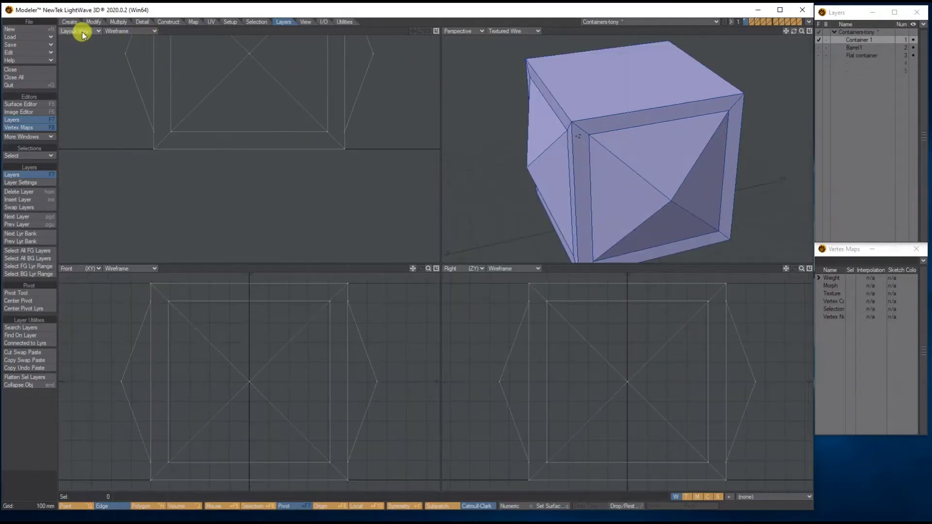
click(82, 31)
click(87, 68)
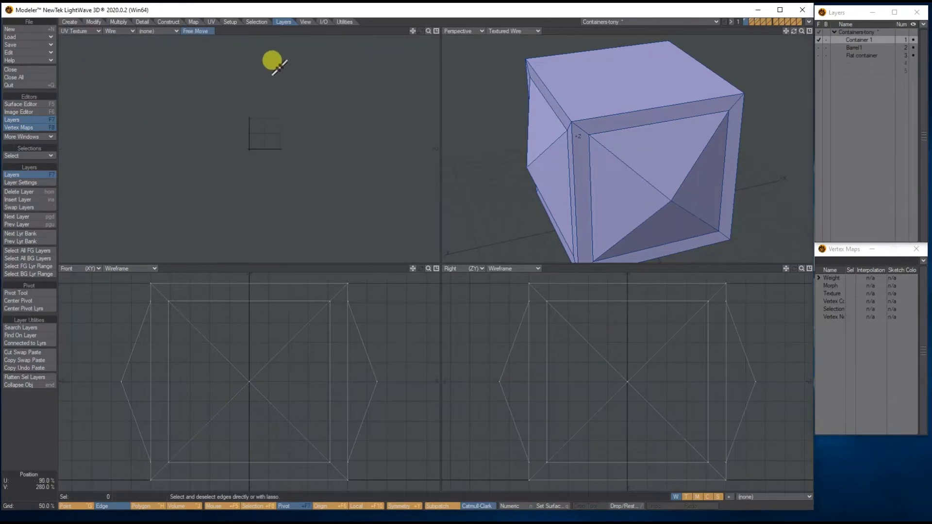
Step: Select three of the cube's top edges as UV seams, leaving one top edge unselected as a hinge
drag(801, 31, 772, 31)
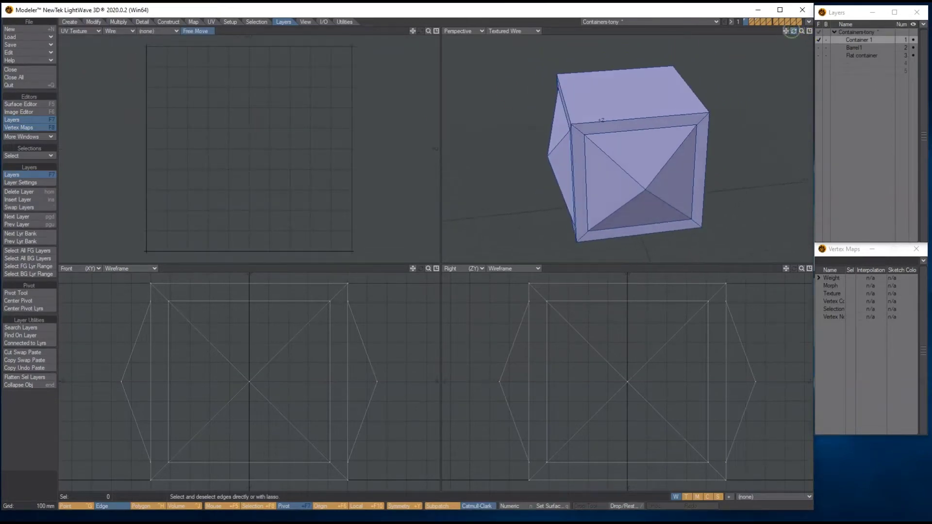
click(630, 122)
drag(794, 30, 731, 65)
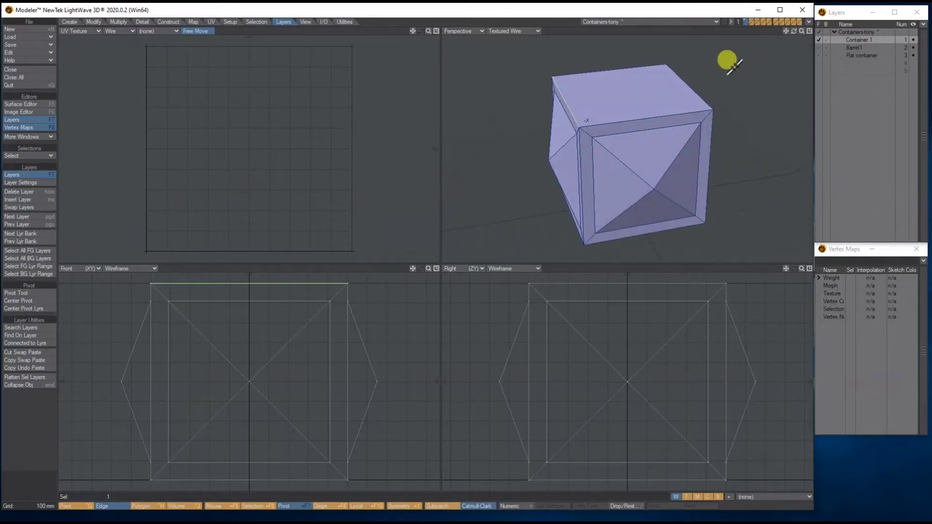
click(643, 118)
mouse_move(795, 34)
mouse_down()
mouse_move(786, 54)
mouse_move(777, 44)
mouse_move(795, 34)
mouse_up()
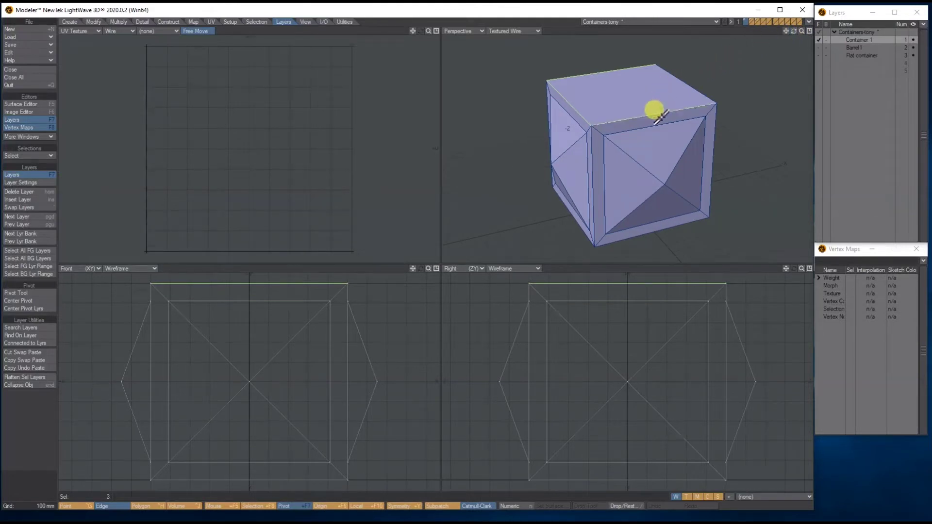
drag(795, 32, 834, 34)
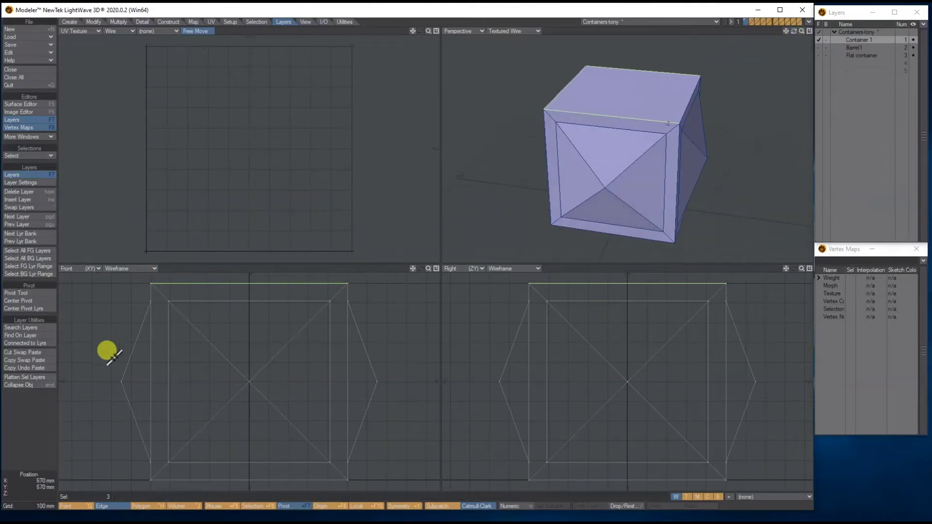
click(612, 154)
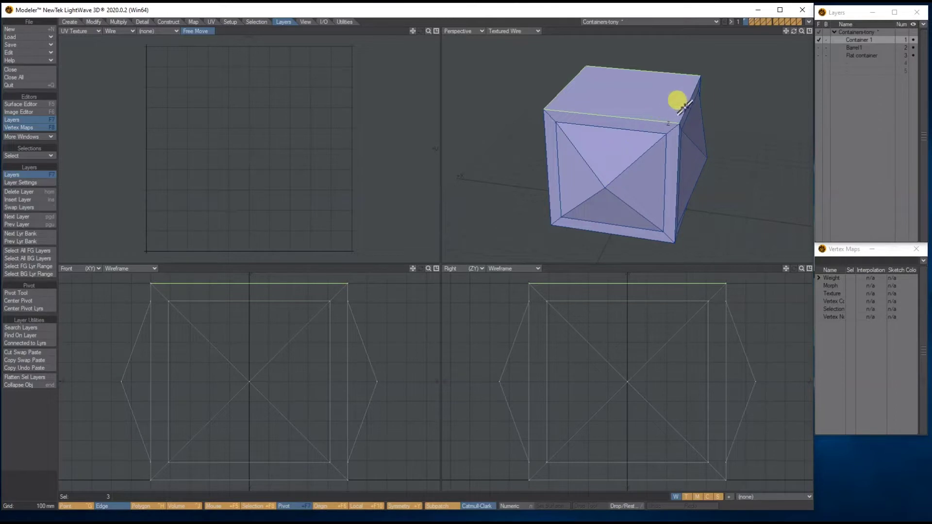
Step: Add three of the cube's bottom edges and one vertical corner edge to the seam selection
mouse_move(792, 36)
mouse_down()
mouse_move(751, 45)
mouse_move(812, 25)
mouse_move(789, 21)
mouse_move(794, 30)
mouse_up()
click(646, 145)
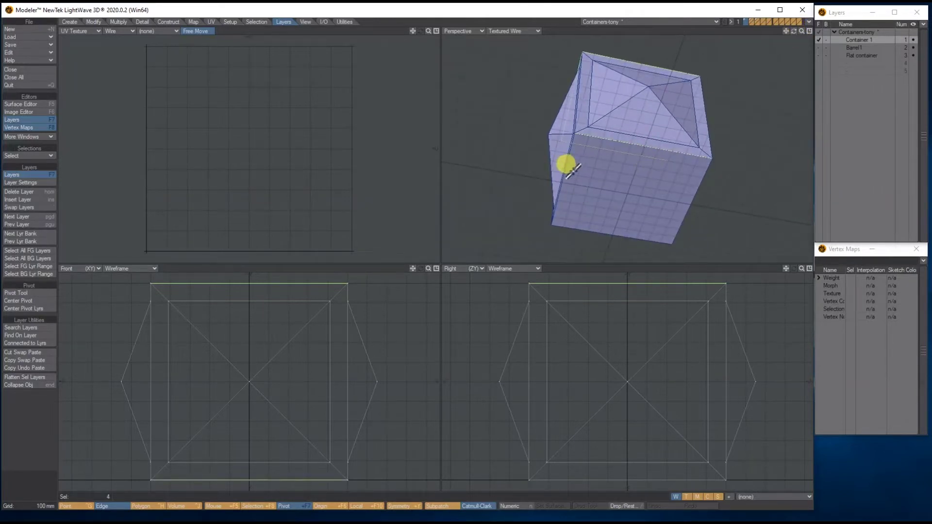
drag(794, 30, 794, 31)
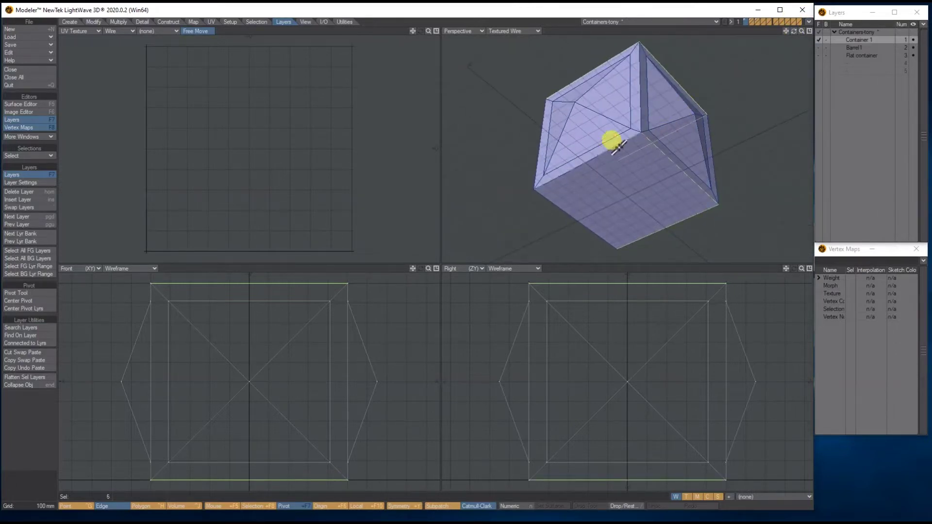
drag(793, 32, 794, 32)
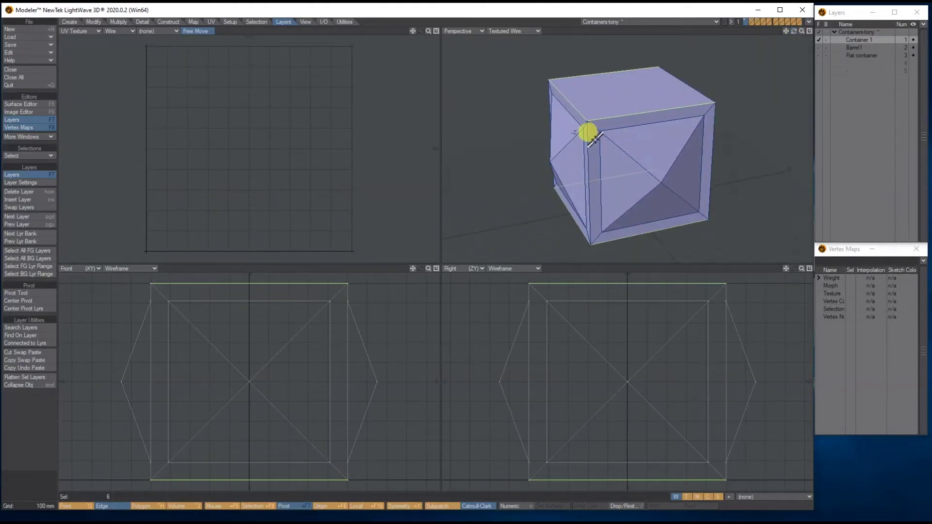
click(586, 134)
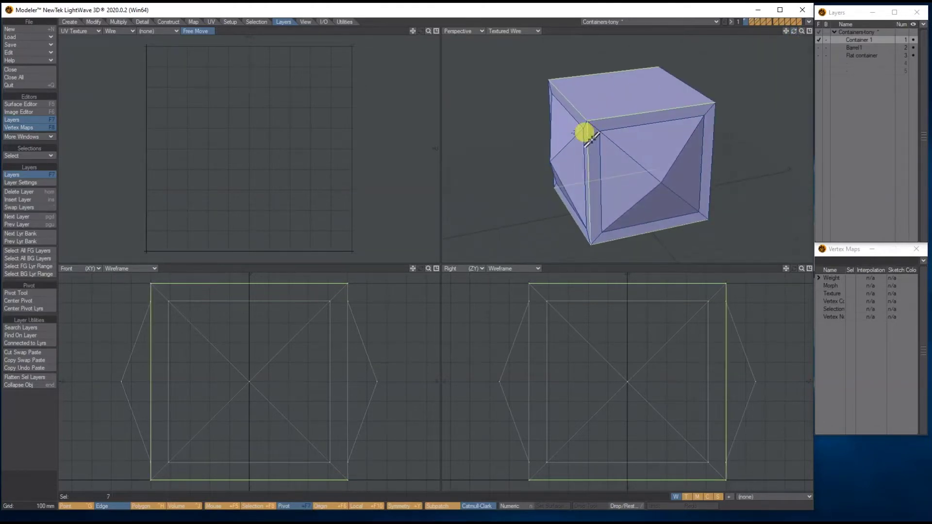
Step: Unwrap the cube along the selected seam edges with ABF UV Unwrap, and switch to polygon selection
click(210, 22)
click(19, 190)
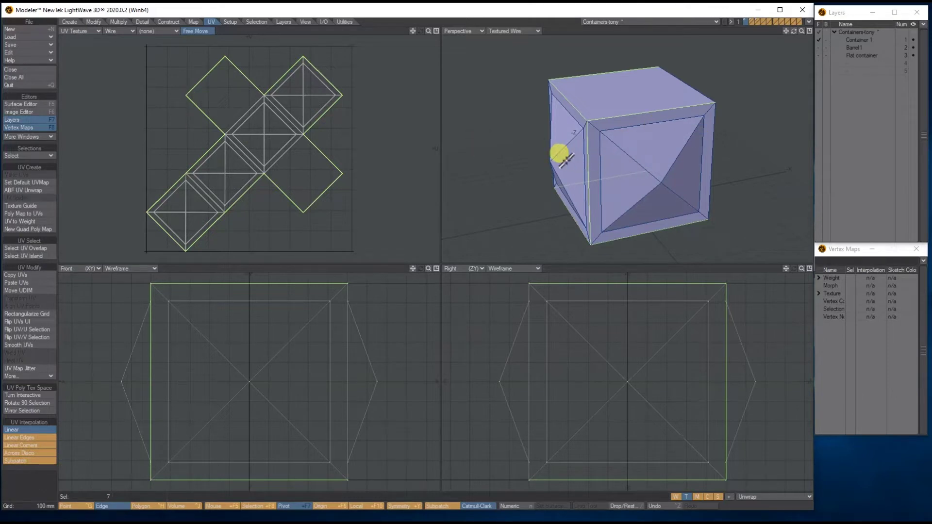
key(space)
mouse_move(660, 161)
mouse_down()
mouse_move(590, 160)
mouse_move(561, 148)
mouse_move(591, 143)
mouse_move(664, 158)
mouse_up()
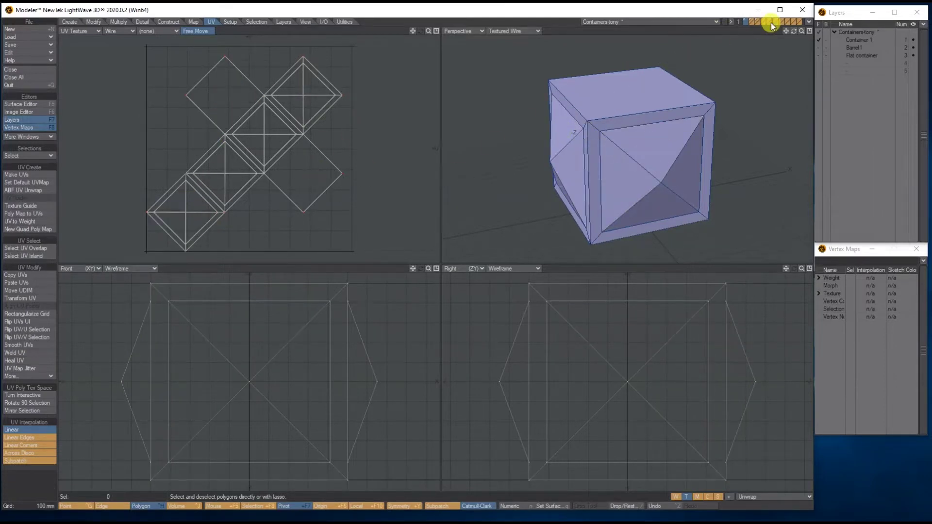
mouse_move(793, 31)
mouse_down()
mouse_move(808, 33)
mouse_move(794, 33)
mouse_up()
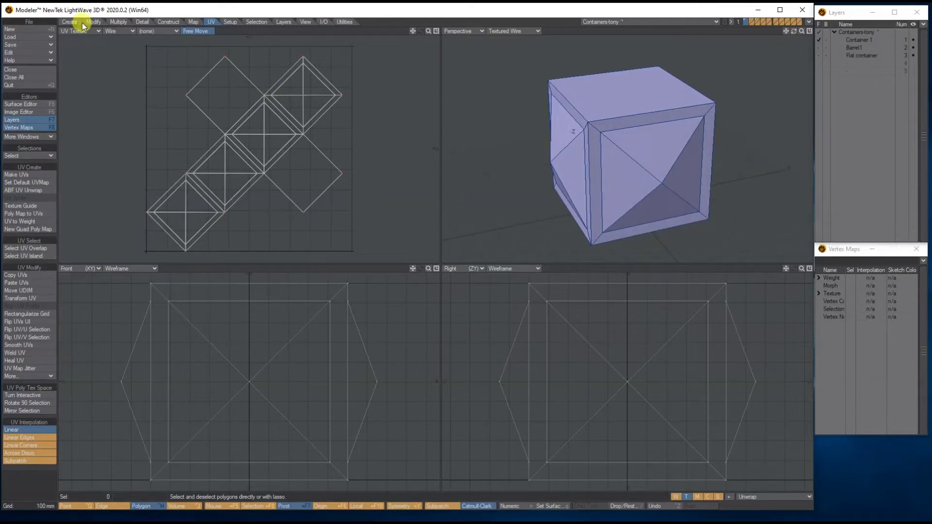
Step: Rotate the cube's diagonal UV layout until its cross shape stands upright, and return to the four-viewport layout
click(103, 23)
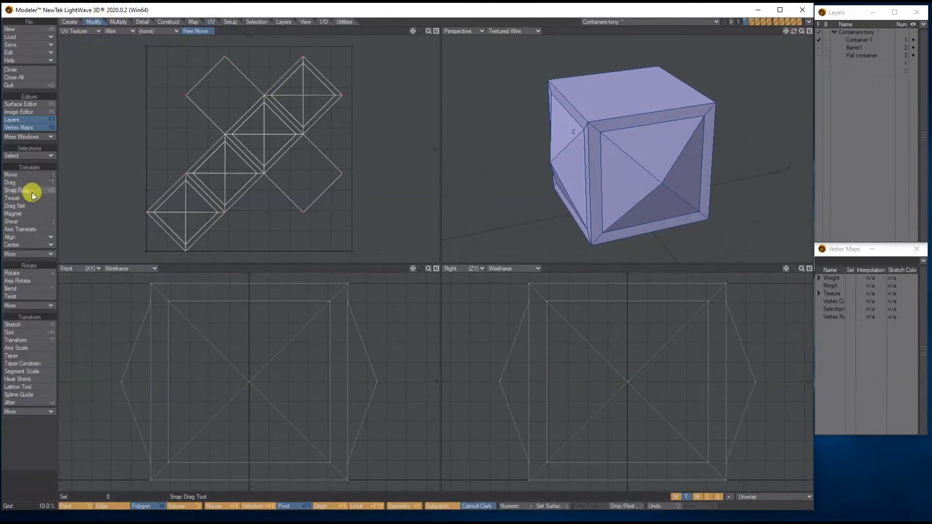
key(y)
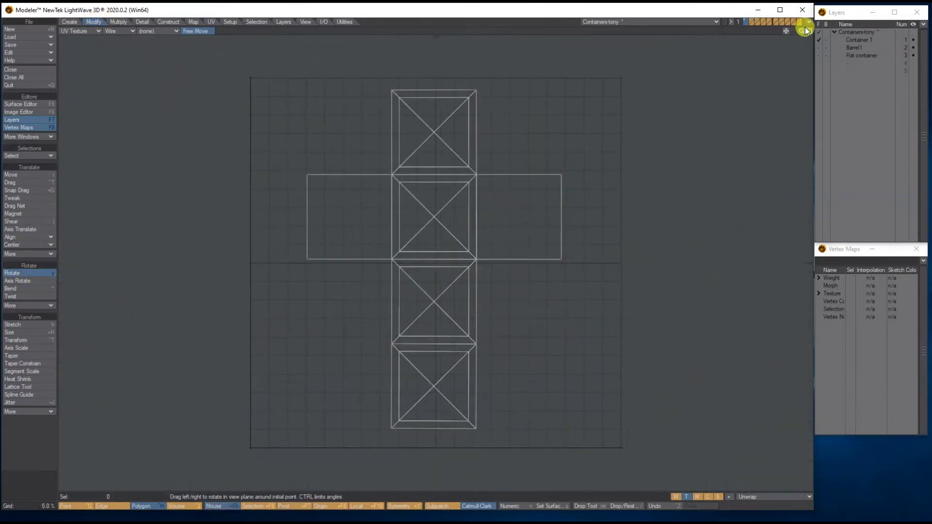
click(809, 29)
drag(800, 31, 789, 32)
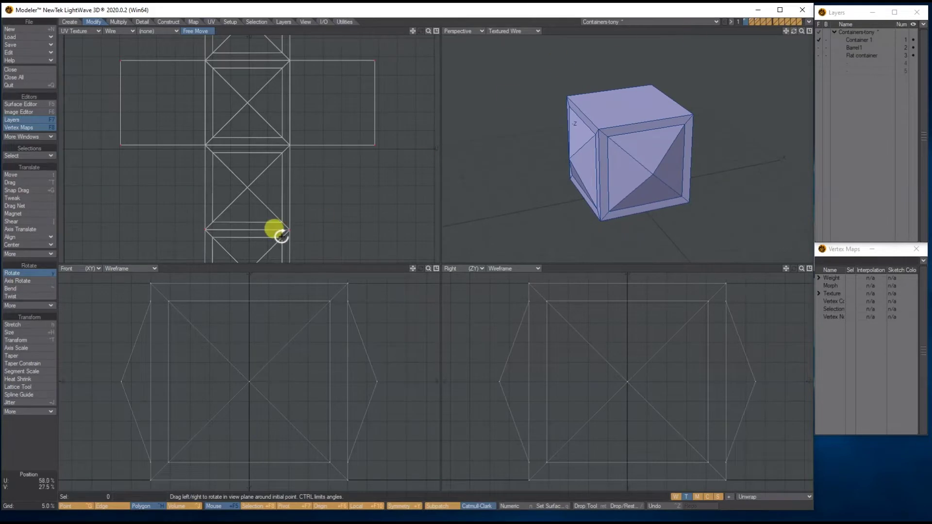
key(a)
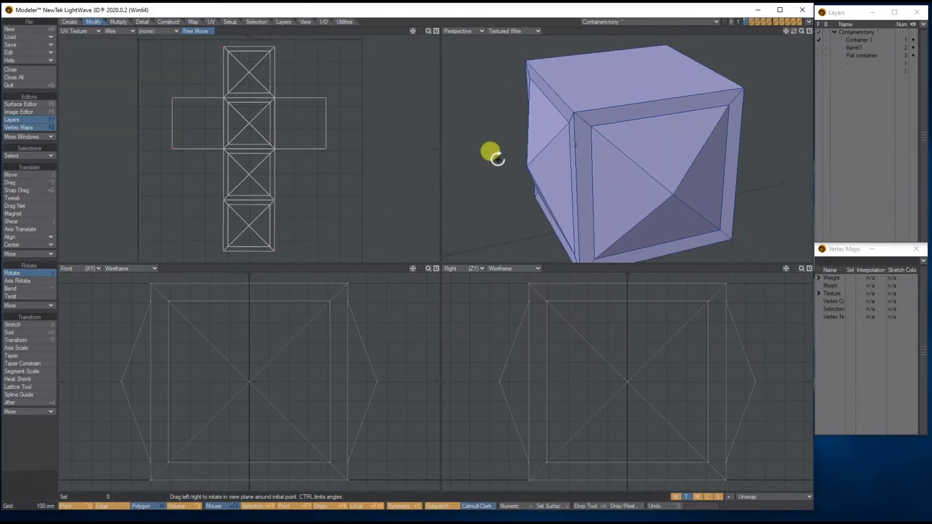
Step: Show only the Barrel1 layer, fit it in the views, and leave the Rotate tool for edge selection
click(859, 47)
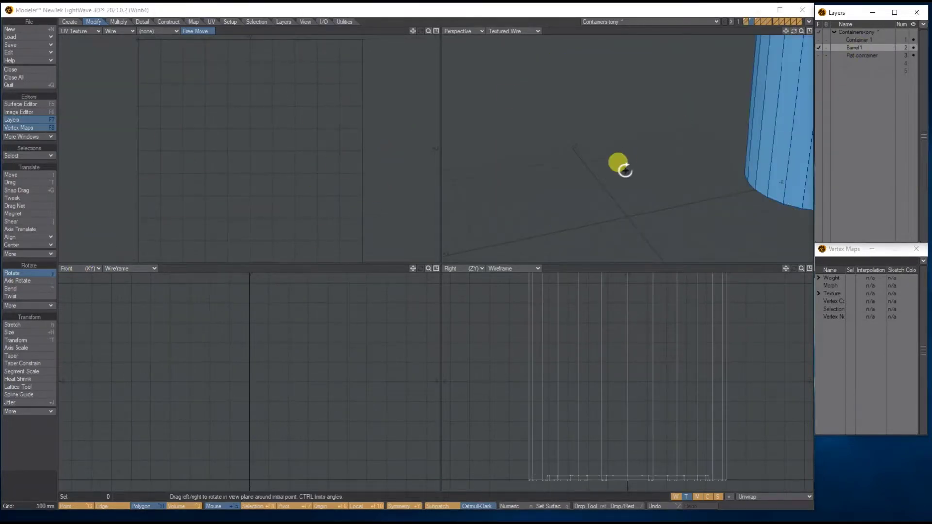
key(a)
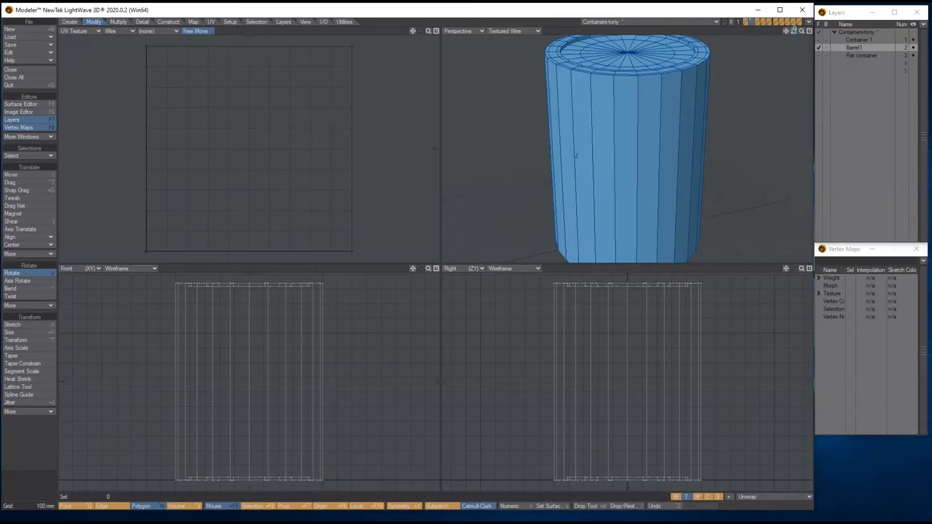
drag(794, 30, 804, 49)
key(space)
key(space)
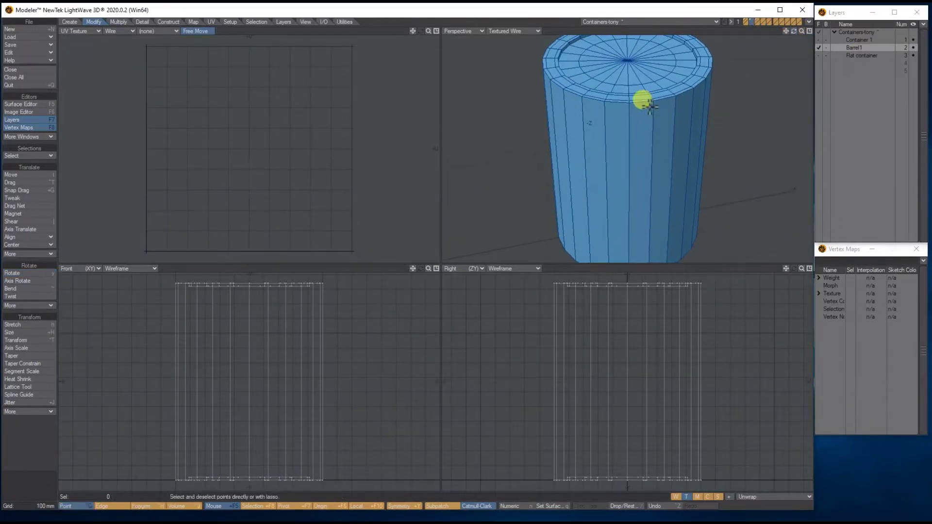
Step: Select the complete outer edge loop around the barrel's top rim with Select Loop
drag(643, 99, 665, 97)
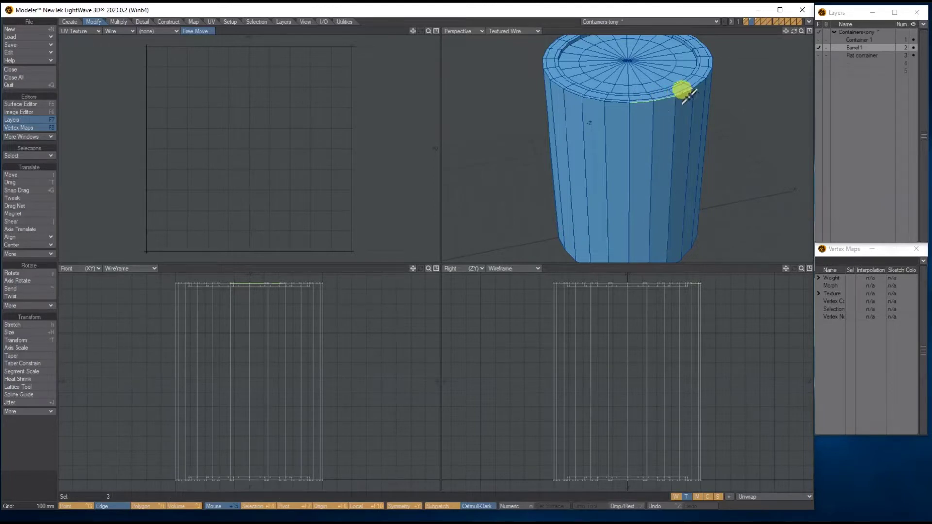
click(18, 154)
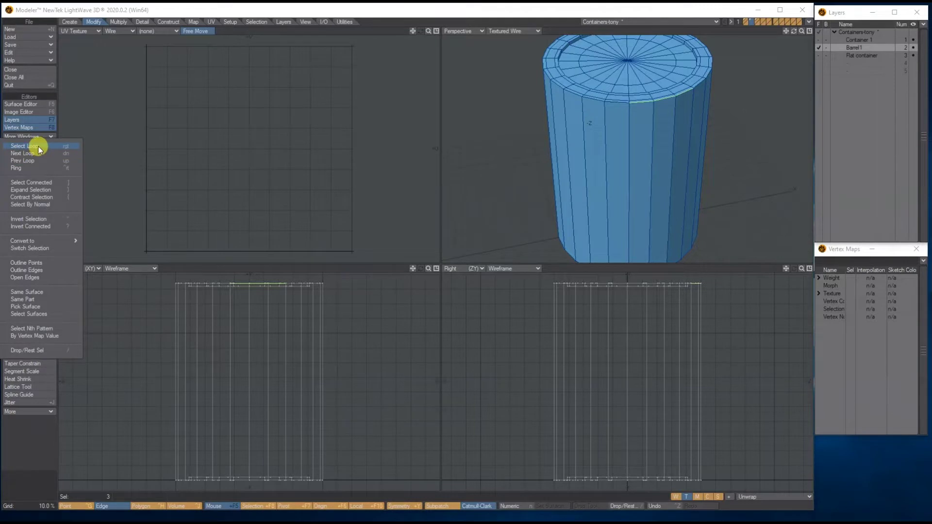
click(25, 146)
Step: Add the complete outer edge loop around the barrel's bottom rim to the seam selection
drag(798, 35, 636, 144)
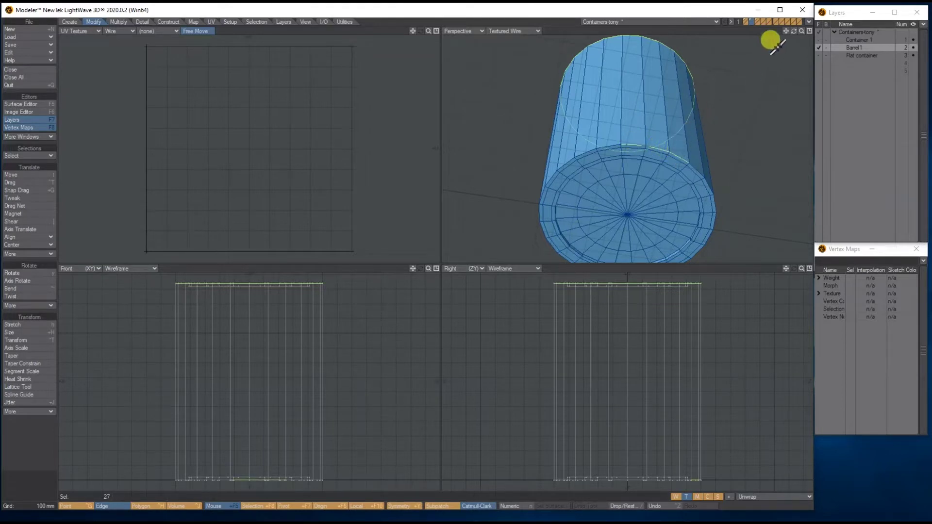
drag(794, 31, 794, 31)
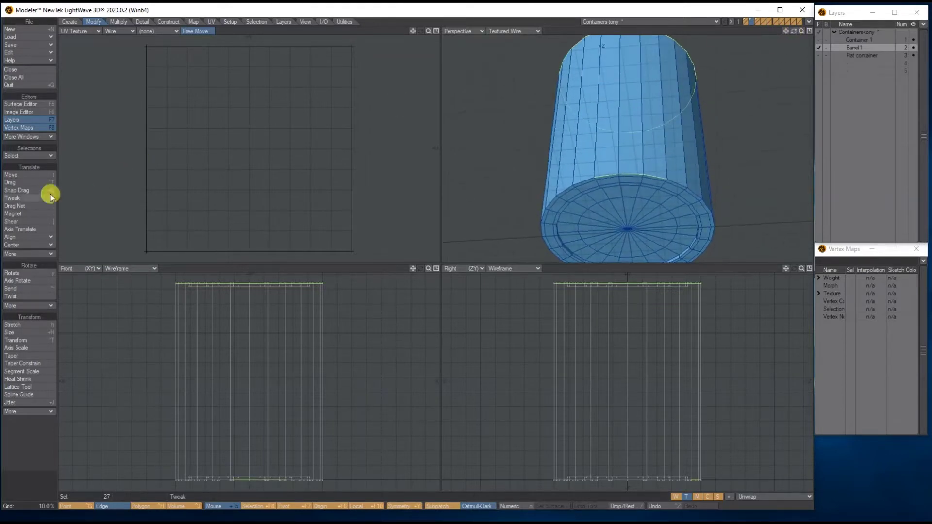
click(43, 156)
click(48, 152)
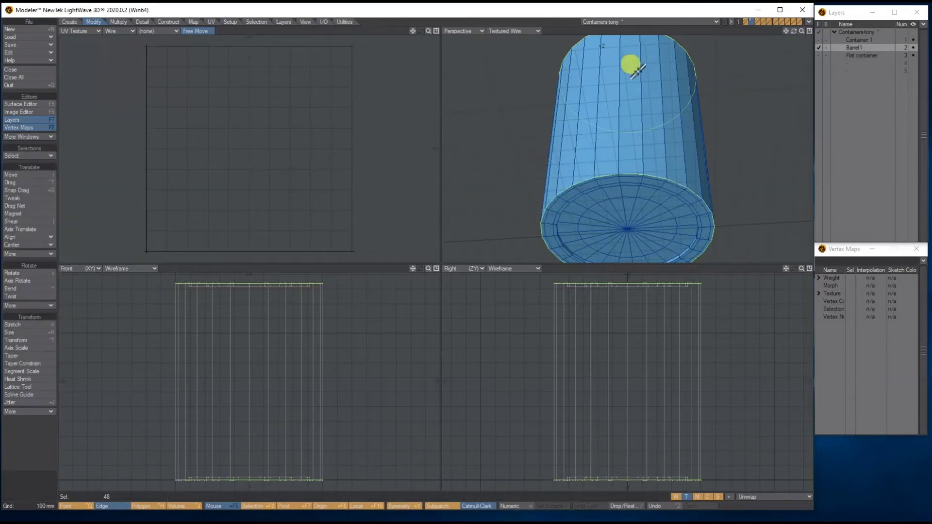
Step: Add one vertical side edge to the barrel's seams and unwrap the barrel with ABF UV Unwrap
click(620, 69)
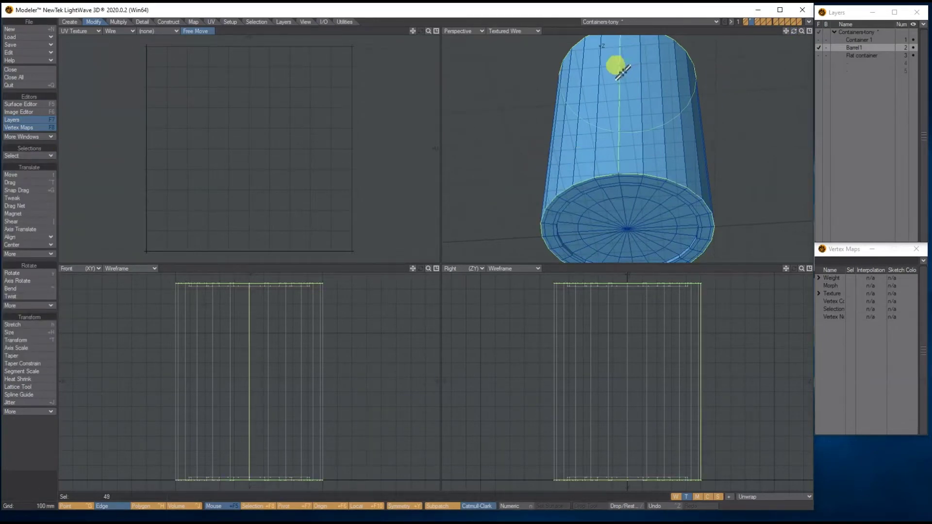
drag(789, 35, 645, 79)
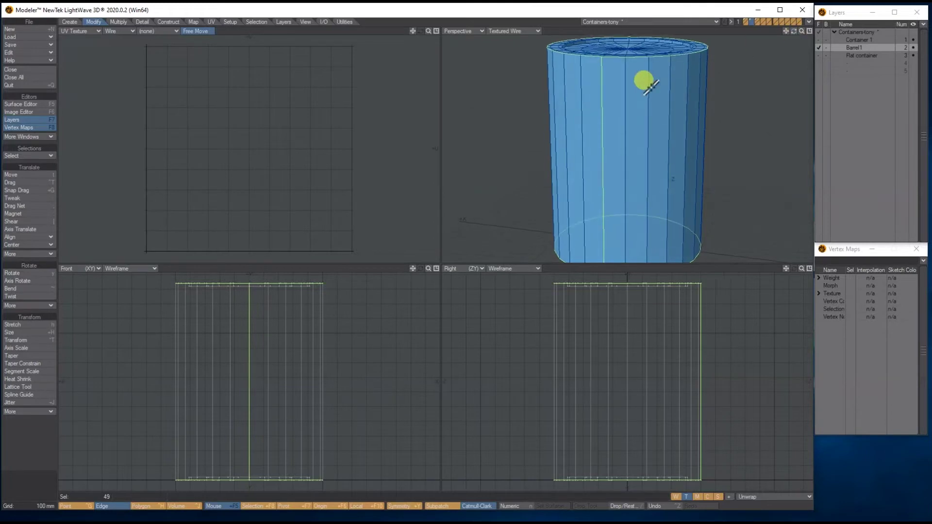
click(211, 22)
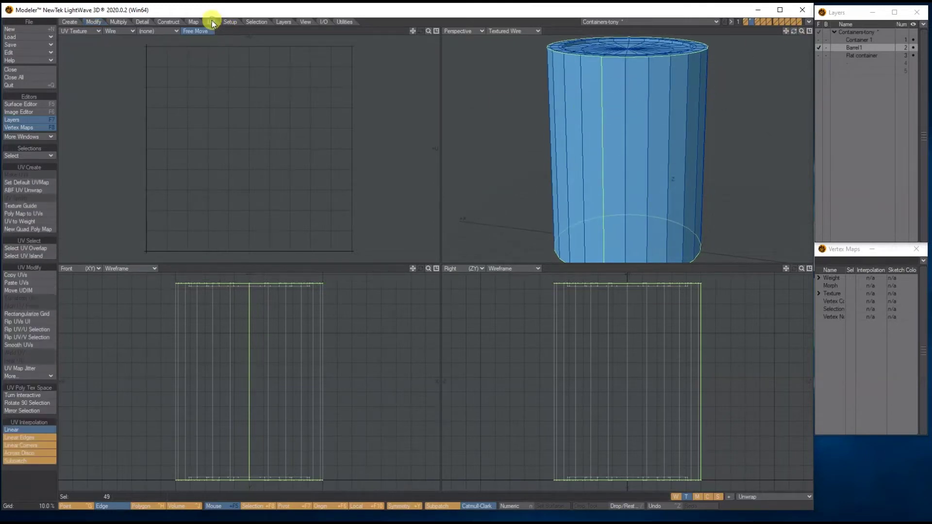
click(22, 190)
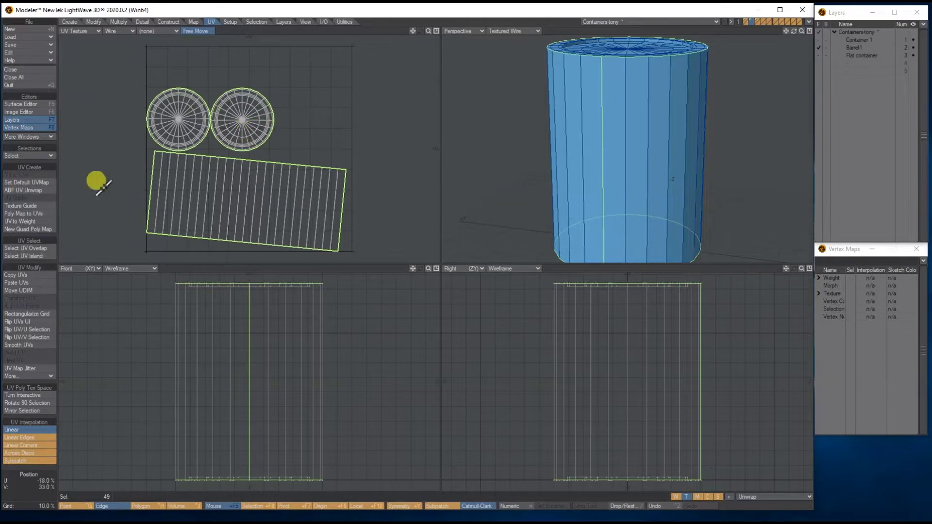
Step: Select the barrel's side-wall polygons in the UV map and rotate that island until it is roughly level
key(ctrl+h)
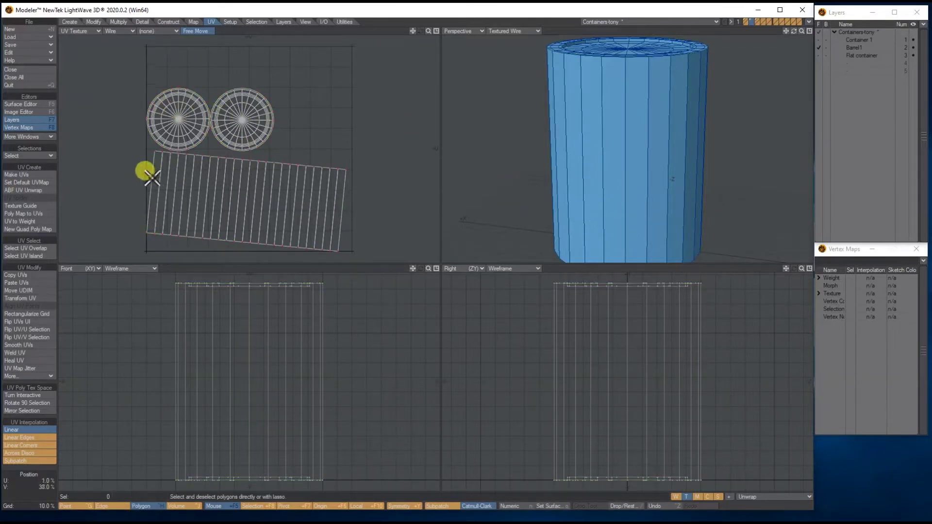
drag(151, 178, 327, 189)
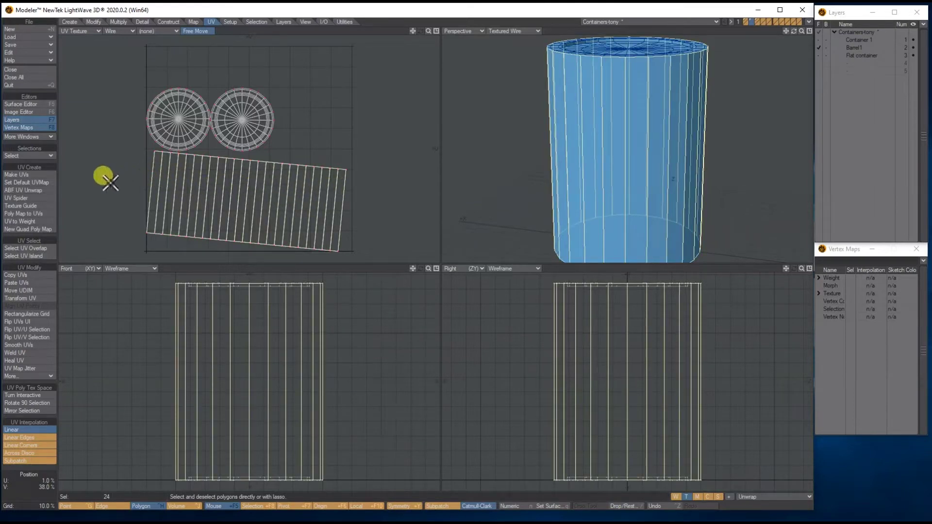
key(y)
drag(246, 178, 249, 178)
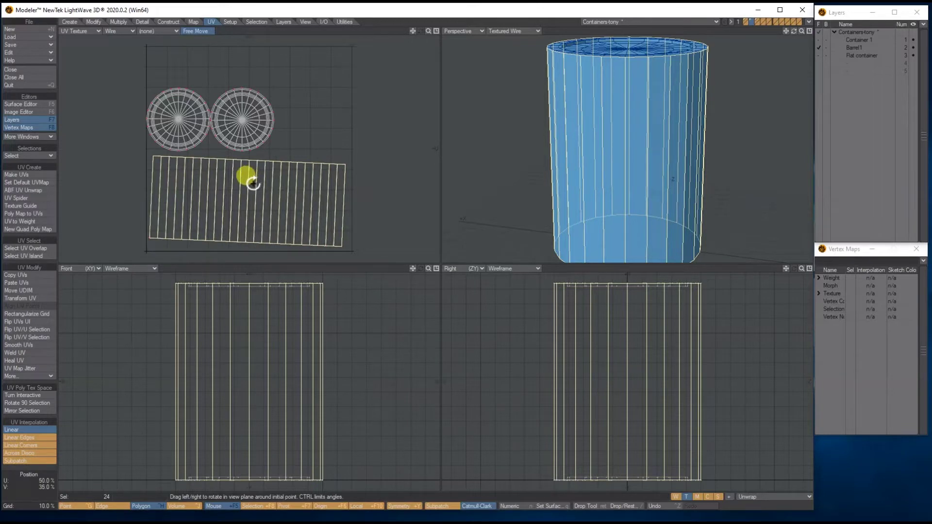
drag(246, 175, 252, 175)
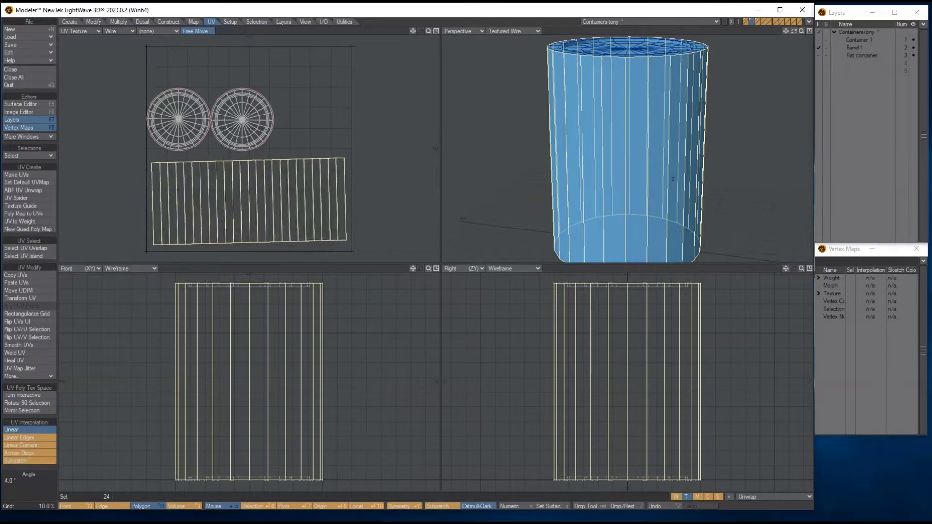
Step: Maximise the UV view and fine-tune the side-wall island's rotation until its strips stand nearly vertical
click(436, 31)
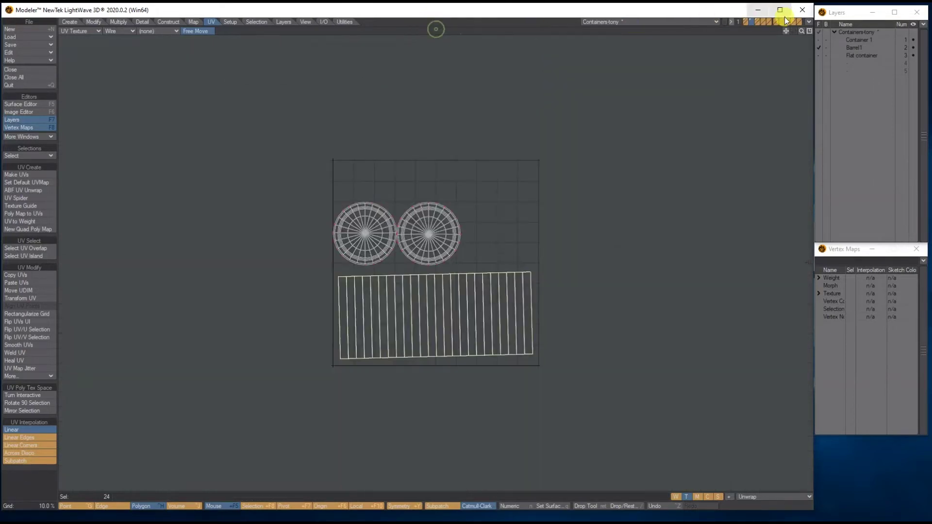
drag(801, 32, 838, 32)
key(y)
drag(462, 312, 459, 312)
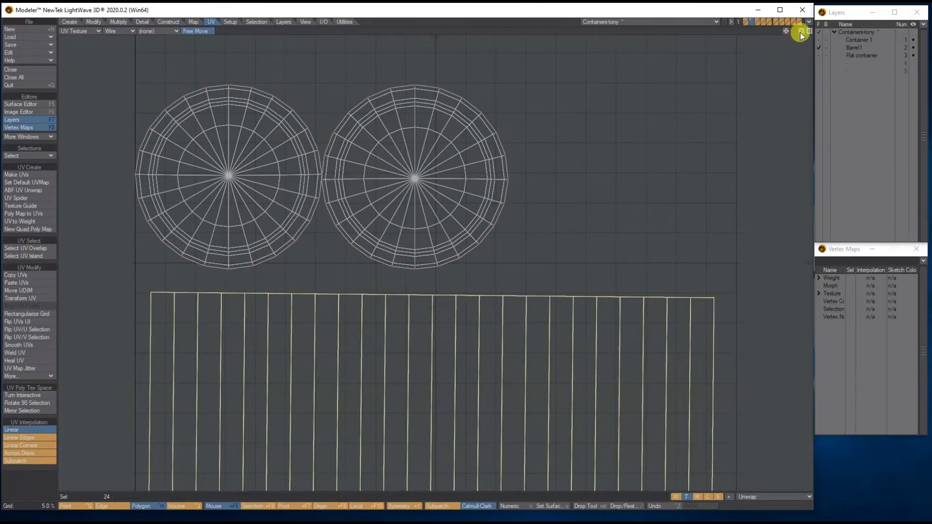
drag(801, 32, 765, 31)
mouse_move(454, 316)
mouse_down()
mouse_move(443, 312)
mouse_move(454, 313)
mouse_up()
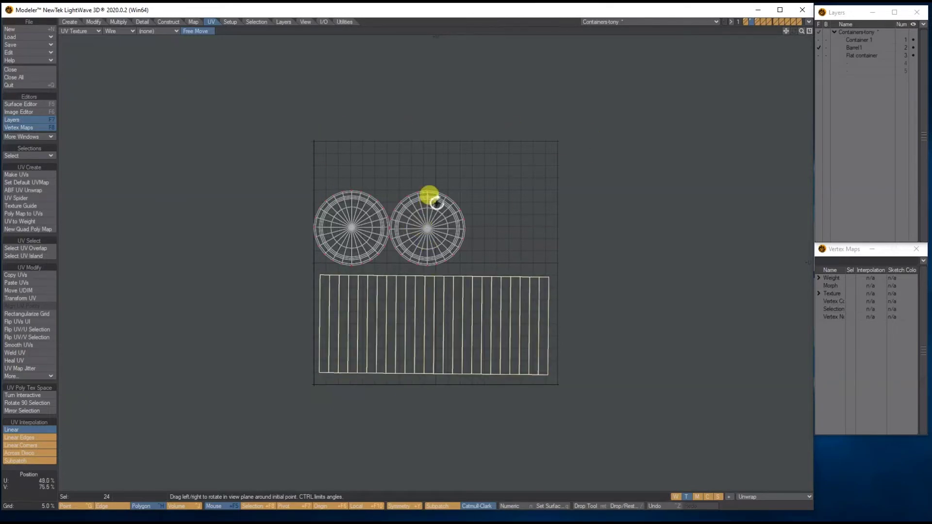
drag(436, 203, 406, 185)
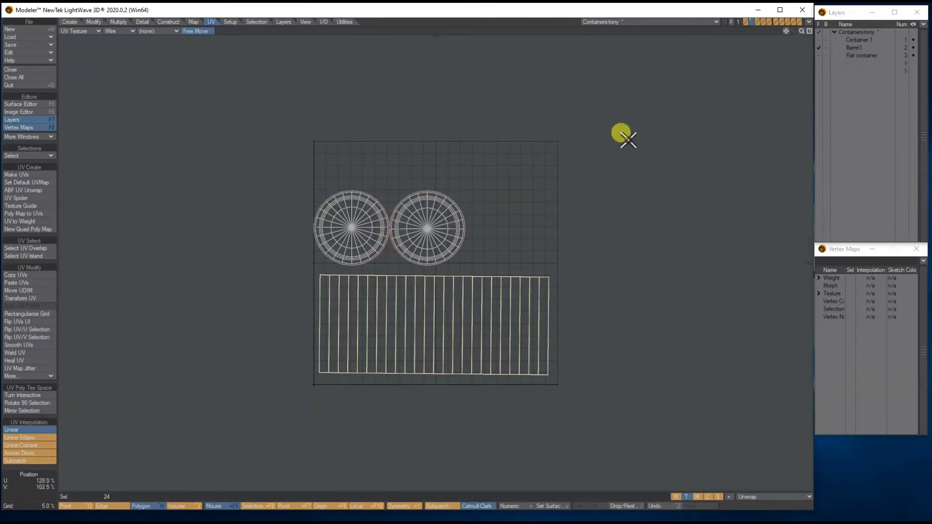
Step: Select all three of the barrel's UV islands, try moving them together, and undo the move
key(slash)
drag(801, 31, 806, 32)
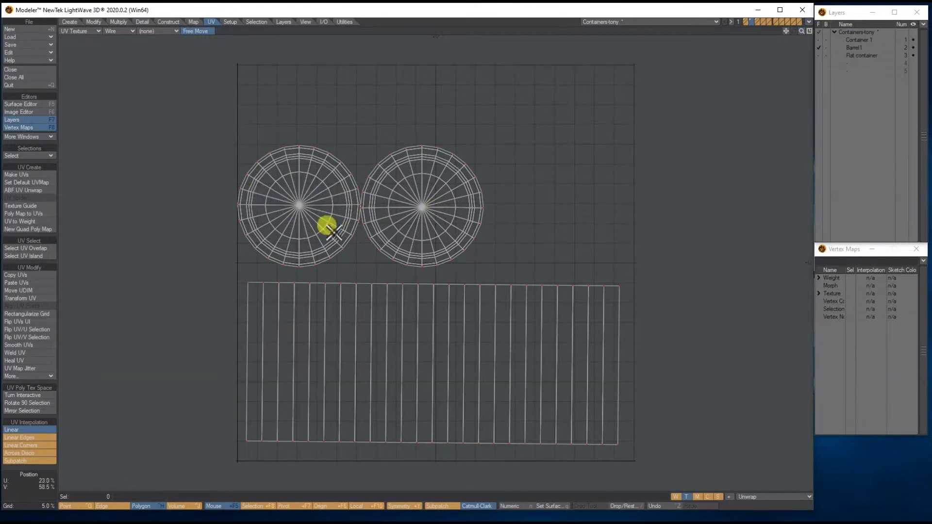
mouse_move(572, 101)
mouse_down()
mouse_move(176, 202)
mouse_move(245, 266)
mouse_up()
mouse_move(245, 266)
right_down()
mouse_move(399, 266)
mouse_move(504, 115)
mouse_move(346, 115)
right_up()
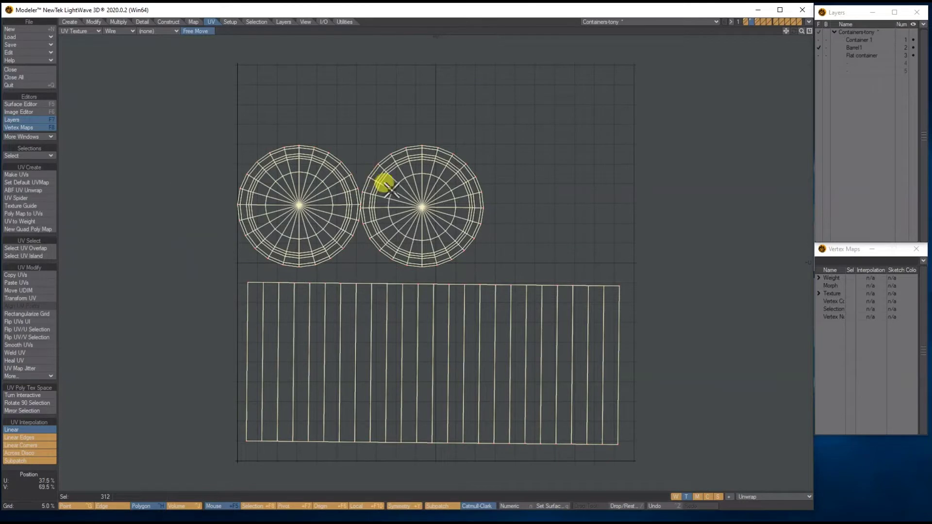
drag(399, 188, 373, 187)
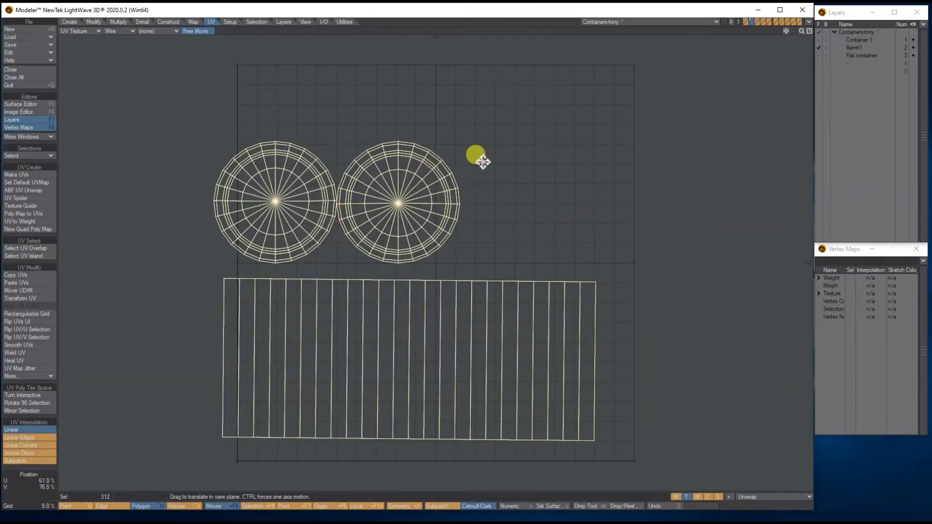
key(ctrl+z)
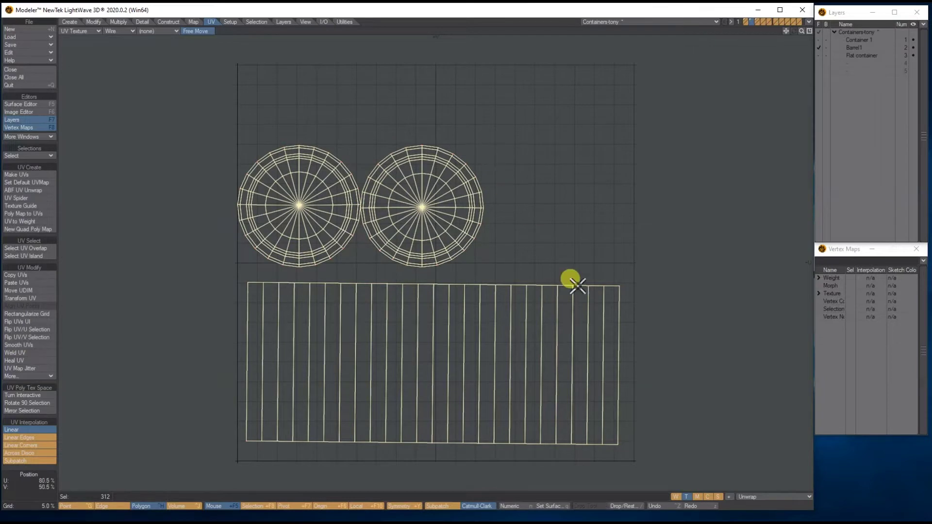
Step: Remove the side wall from the selection and move both circular cap islands up and right, inside the UV square
mouse_move(638, 251)
mouse_down()
mouse_move(283, 278)
mouse_move(175, 408)
mouse_move(435, 483)
mouse_move(726, 385)
mouse_move(553, 247)
mouse_up()
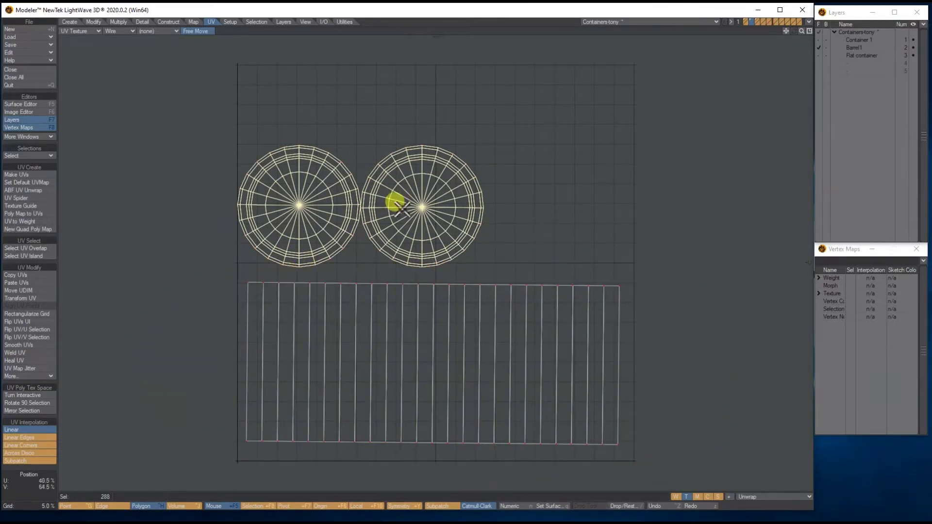
mouse_move(395, 211)
mouse_down()
mouse_move(397, 202)
mouse_move(483, 189)
mouse_move(471, 191)
mouse_up()
key(Return)
Step: Remove the right cap from the selection, move the left cap away to leave a gap, and clear the selection
mouse_move(472, 100)
right_down()
mouse_move(452, 112)
mouse_move(433, 174)
mouse_move(552, 264)
mouse_move(449, 109)
mouse_move(447, 119)
right_up()
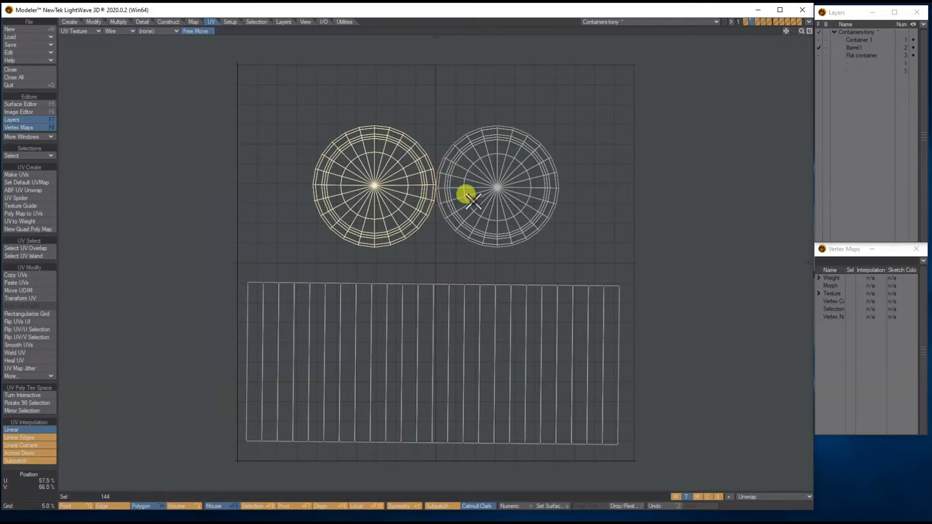
mouse_move(375, 186)
mouse_down()
mouse_move(343, 182)
mouse_move(375, 187)
mouse_up()
key(Return)
key(slash)
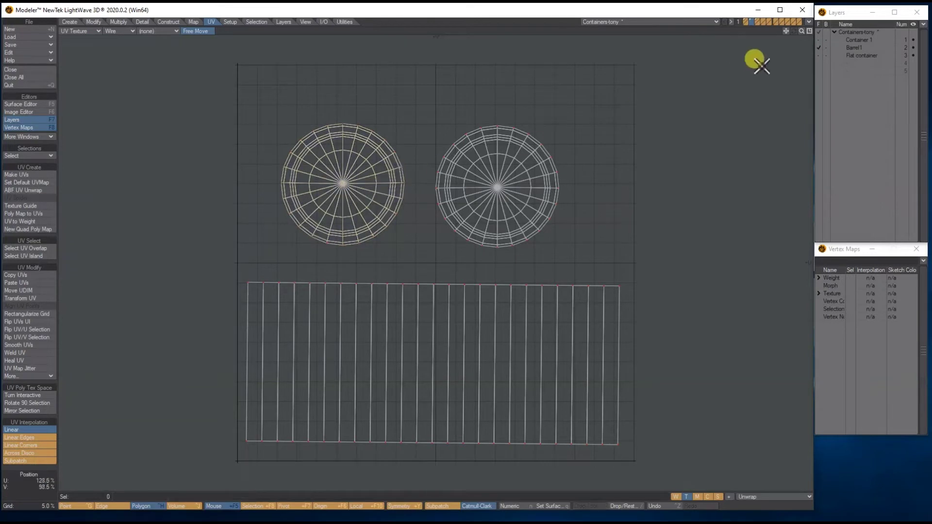
Step: Restore the four-view layout, show only the Flat container layer, and switch to edge selection
click(809, 31)
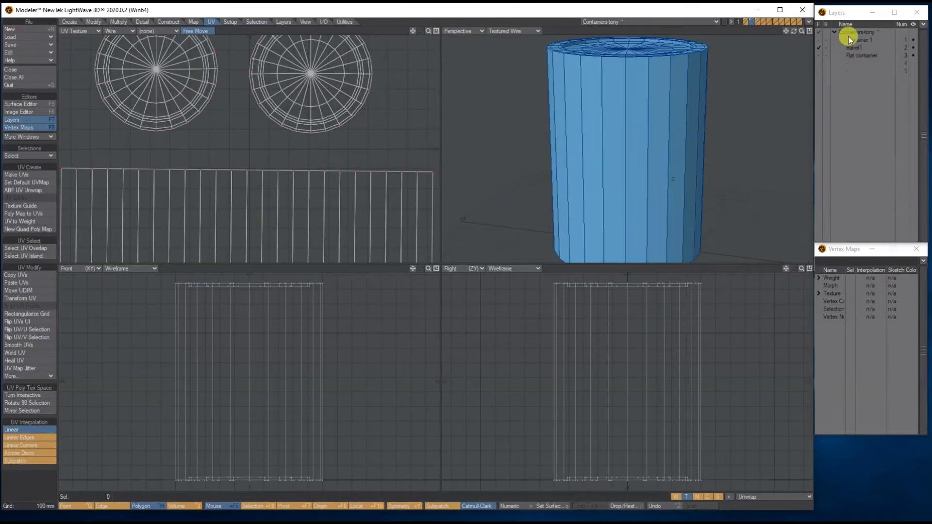
click(855, 55)
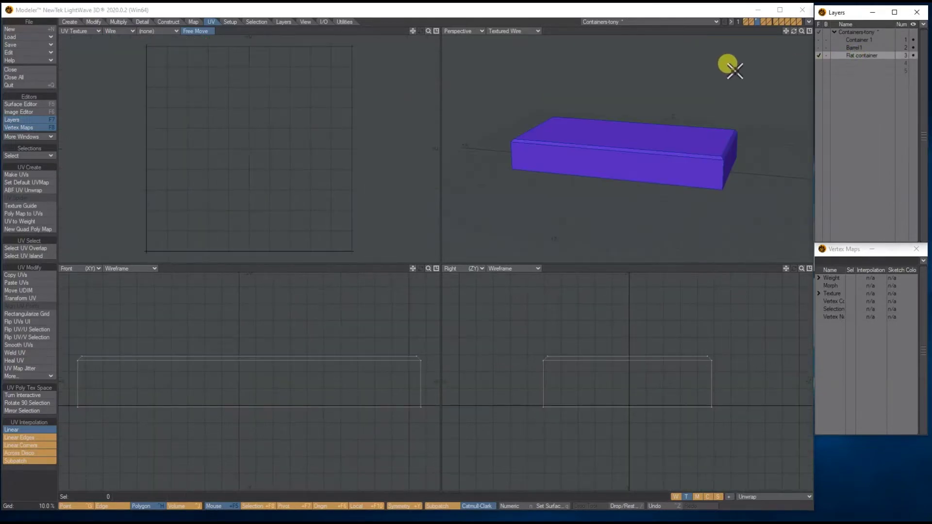
drag(802, 31, 591, 202)
drag(802, 34, 777, 46)
key(space)
key(space)
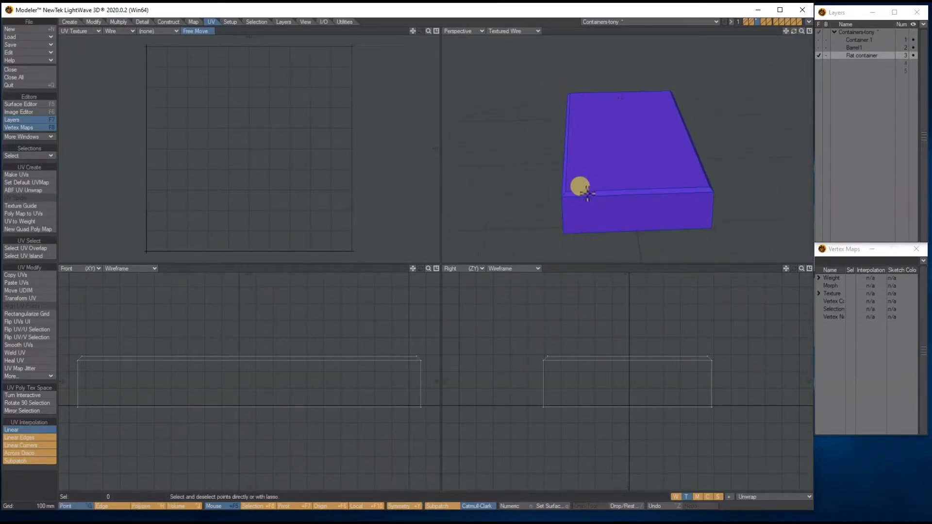
Step: Select three outer edges below the flat container's top bevel as seams, leaving one long side attached
click(586, 193)
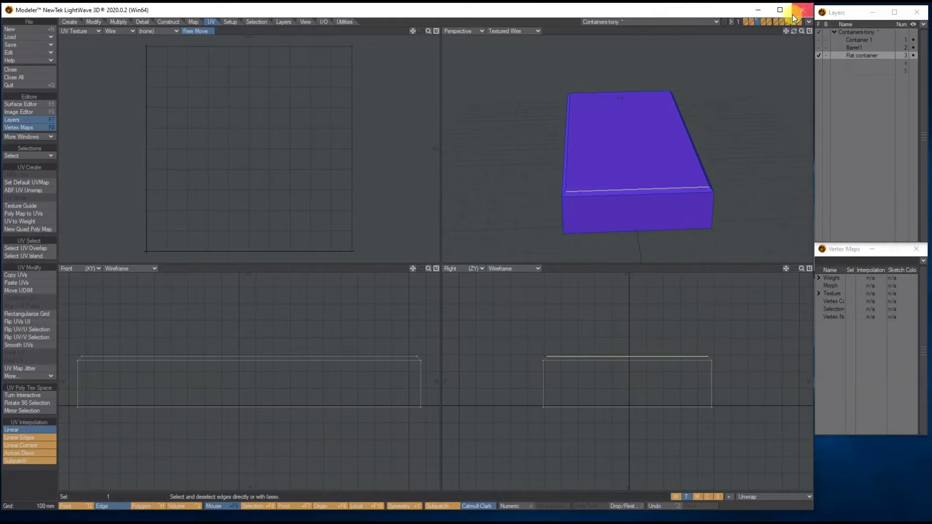
drag(794, 31, 789, 33)
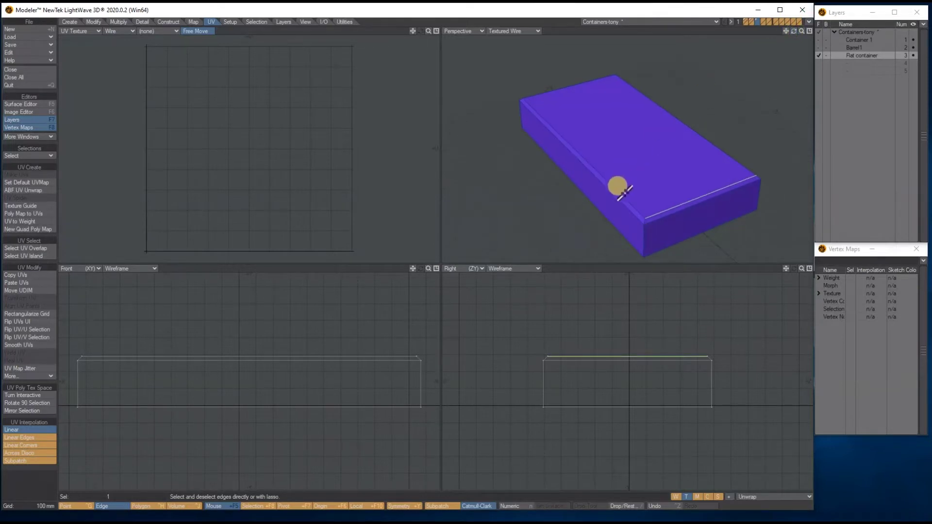
mouse_move(622, 194)
mouse_down()
mouse_move(662, 212)
mouse_move(625, 208)
mouse_up()
drag(793, 31, 795, 30)
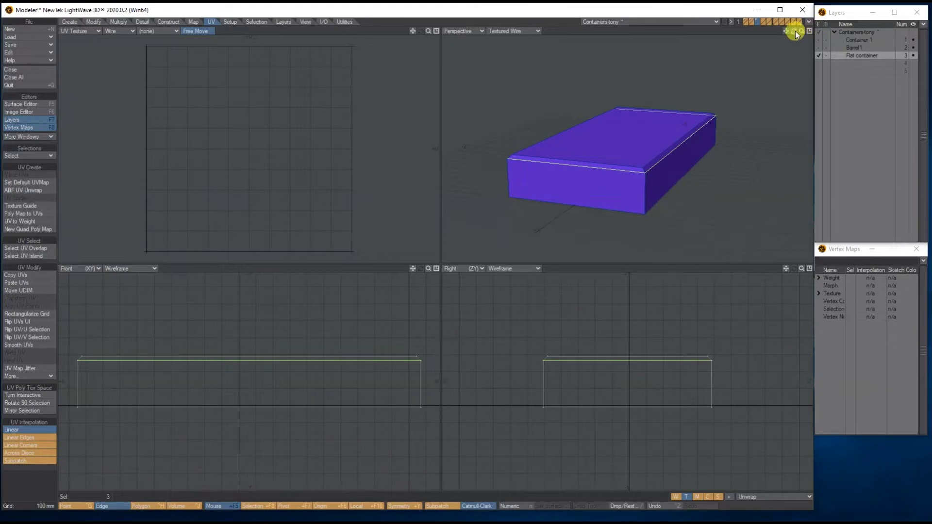
Step: Add three bottom edges and one vertical corner edge to the seams, and unwrap the flat container with ABF UV Unwrap
drag(795, 32, 650, 136)
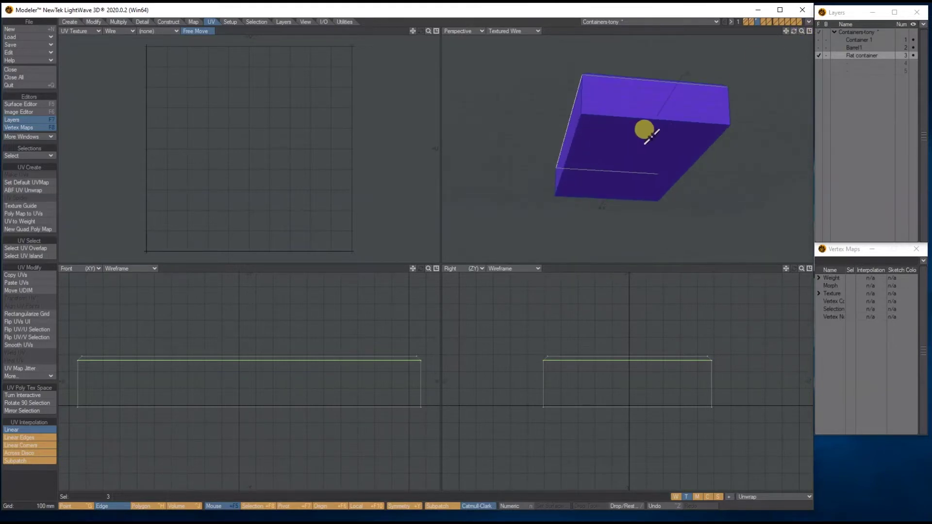
shift+click(651, 122)
shift+click(575, 140)
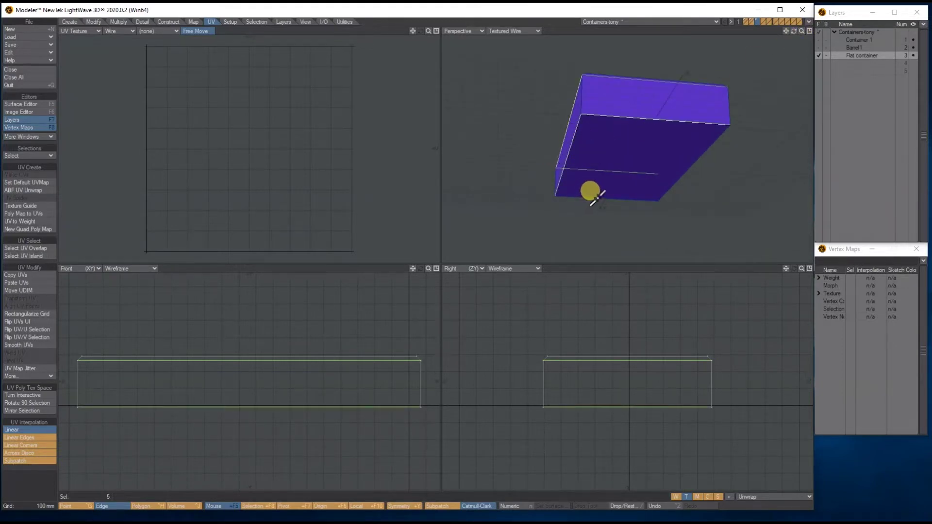
drag(593, 197, 598, 199)
drag(800, 28, 573, 228)
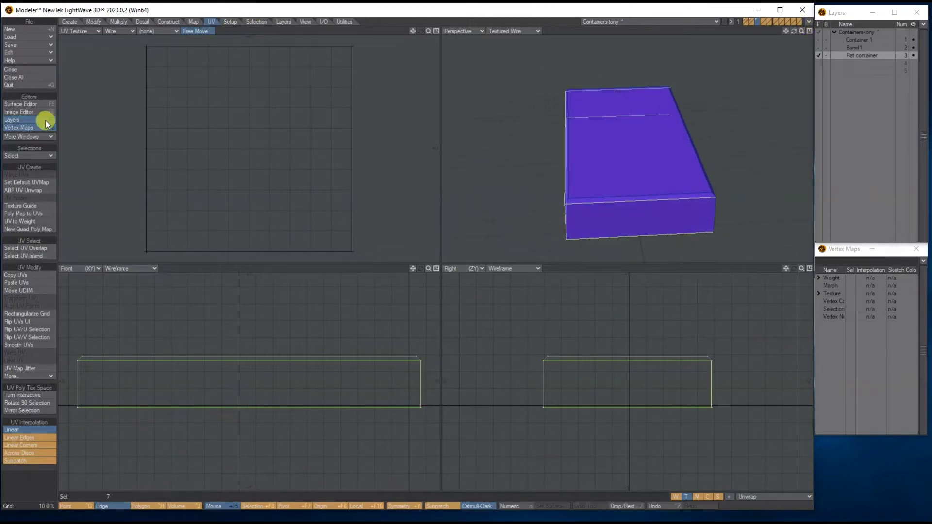
click(27, 191)
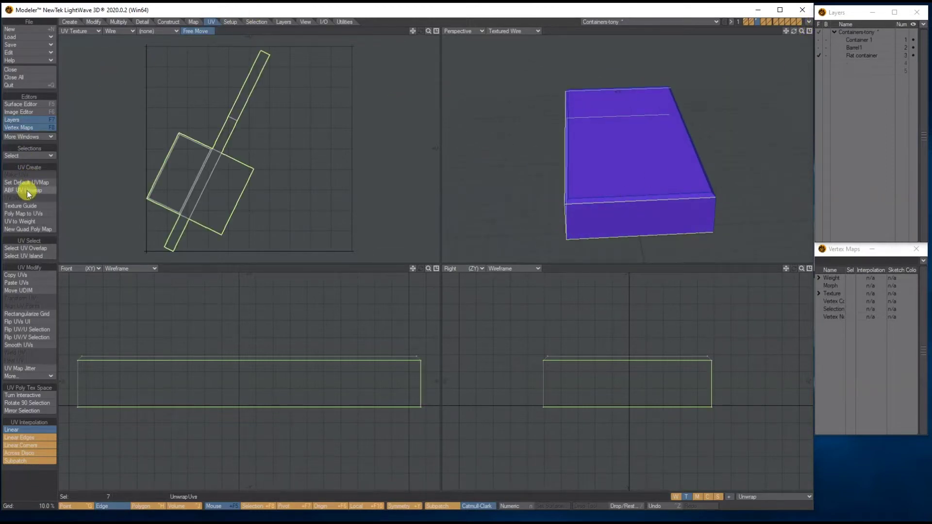
Step: Select the flat container's bevel, top, end and long side faces in turn to examine where each lies in the UV map
key(/)
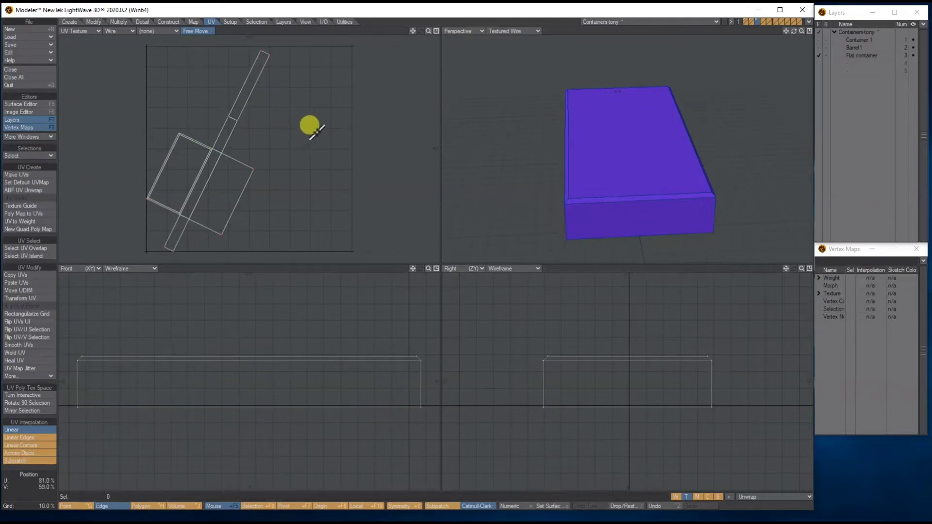
key(ctrl+h)
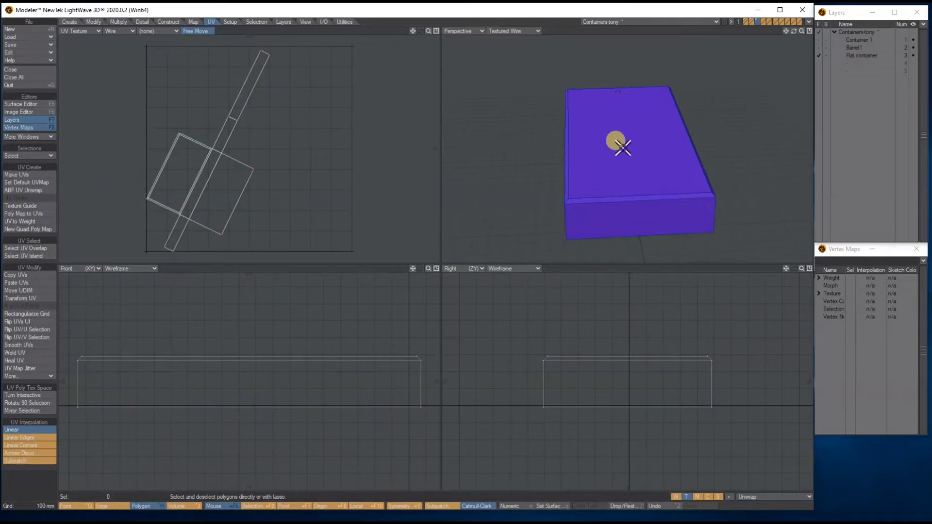
click(600, 198)
click(604, 193)
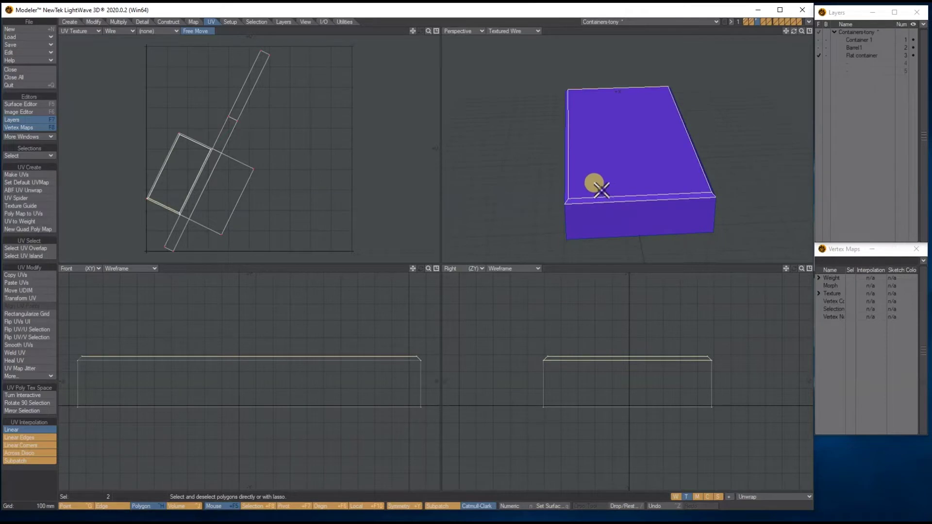
mouse_move(602, 190)
mouse_down()
mouse_move(569, 190)
mouse_move(587, 206)
mouse_up()
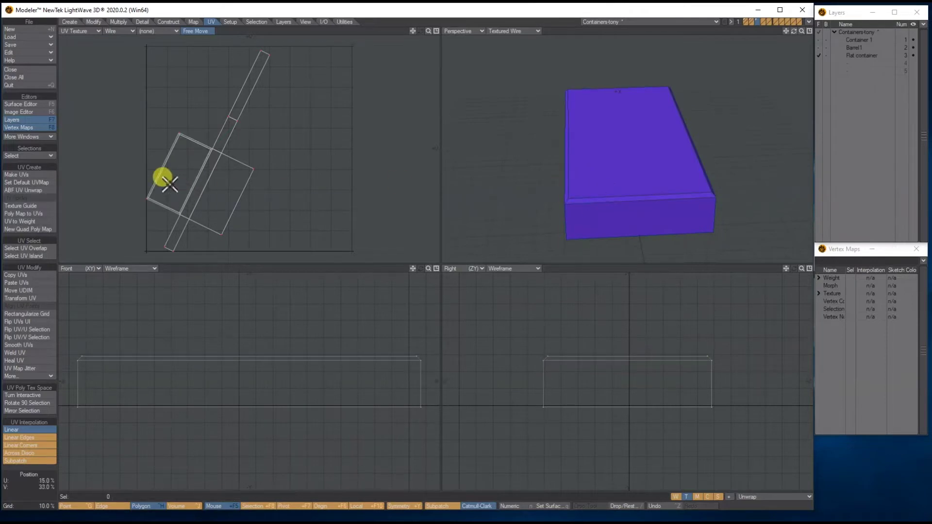
click(626, 227)
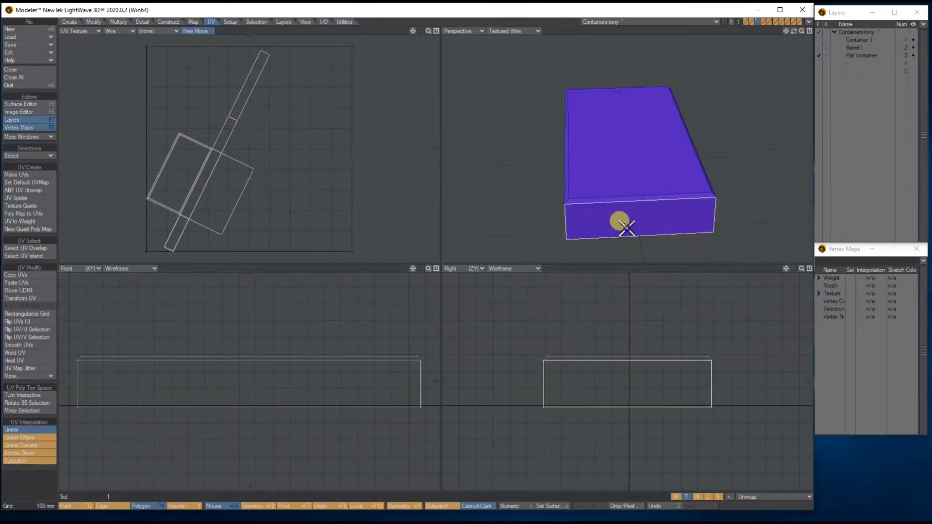
click(624, 226)
drag(794, 31, 564, 179)
click(586, 171)
click(587, 173)
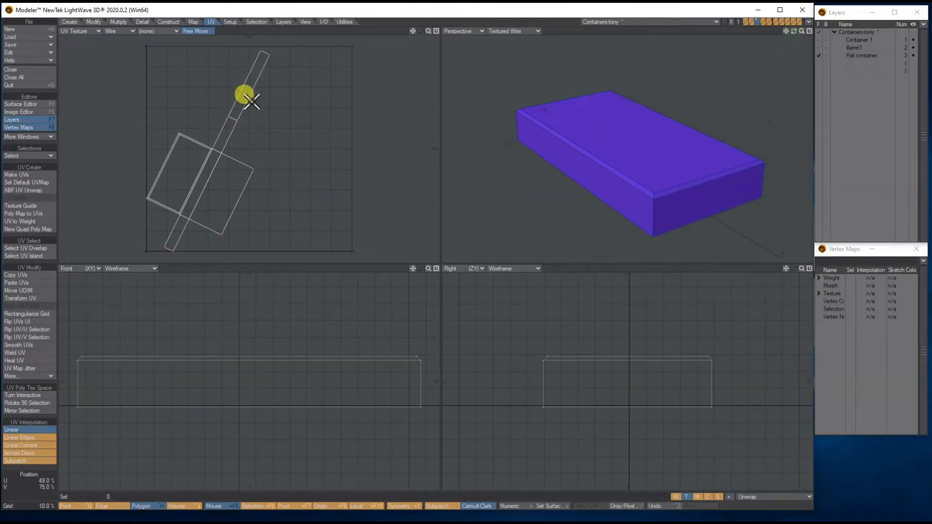
Step: Select the long narrow strip in the UV map to check which model faces it covers, and clear the selection
mouse_move(248, 97)
mouse_down()
mouse_move(227, 117)
mouse_move(225, 148)
mouse_move(171, 243)
mouse_up()
drag(794, 30, 707, 33)
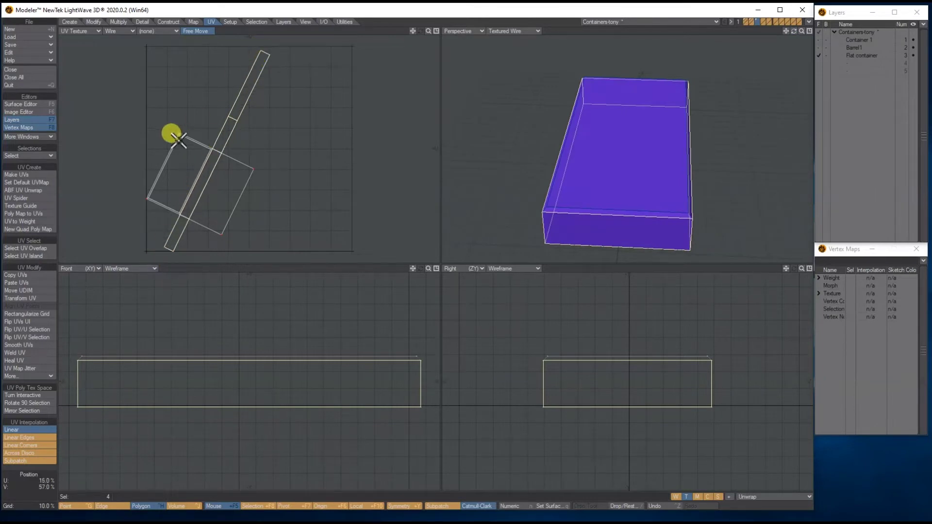
click(320, 124)
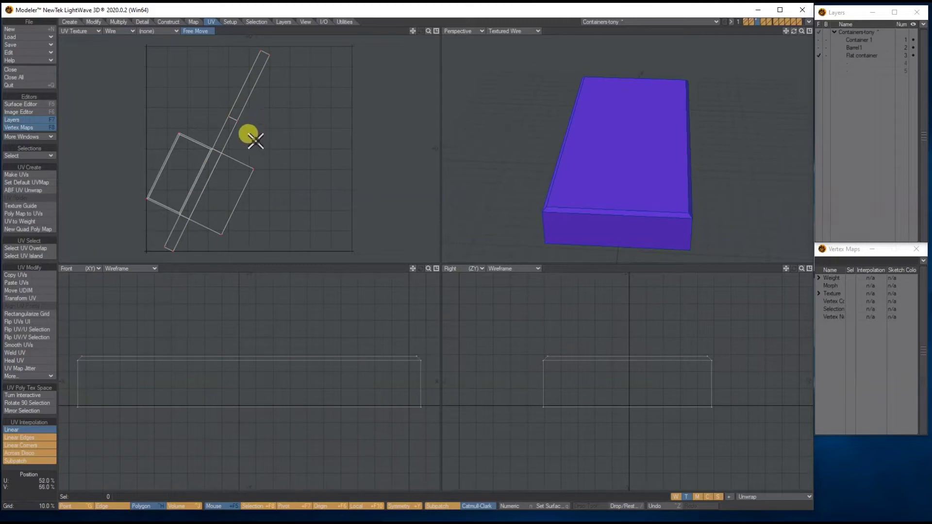
Step: Rotate the flat container's whole UV layout 26° so the islands stand upright, and show the Modify tools
key(y)
drag(204, 162, 262, 162)
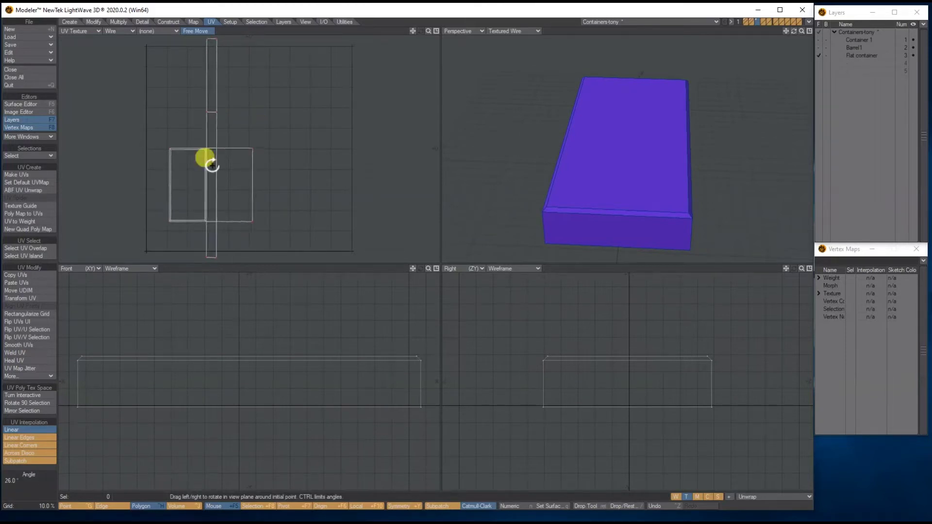
click(97, 22)
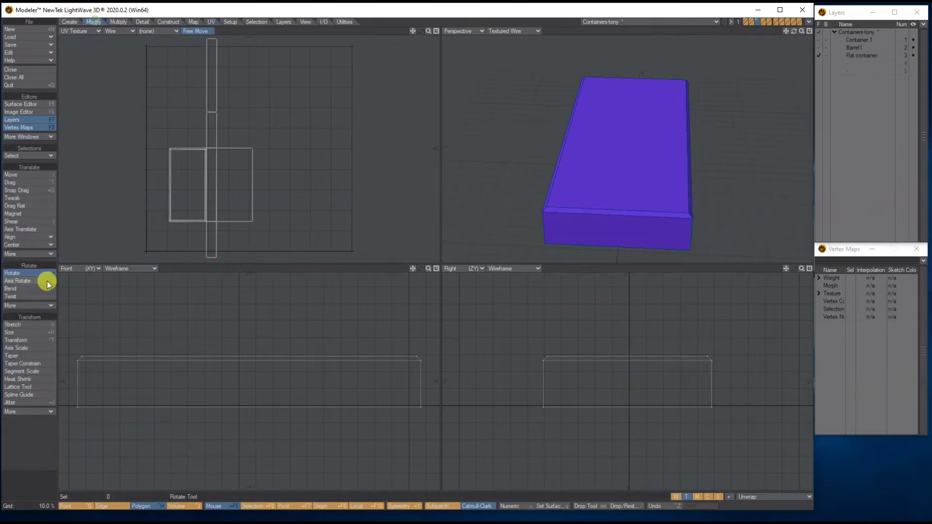
Step: Scale down the flat container's whole UV layout until every island fits inside the UV square
click(30, 332)
drag(225, 134, 222, 135)
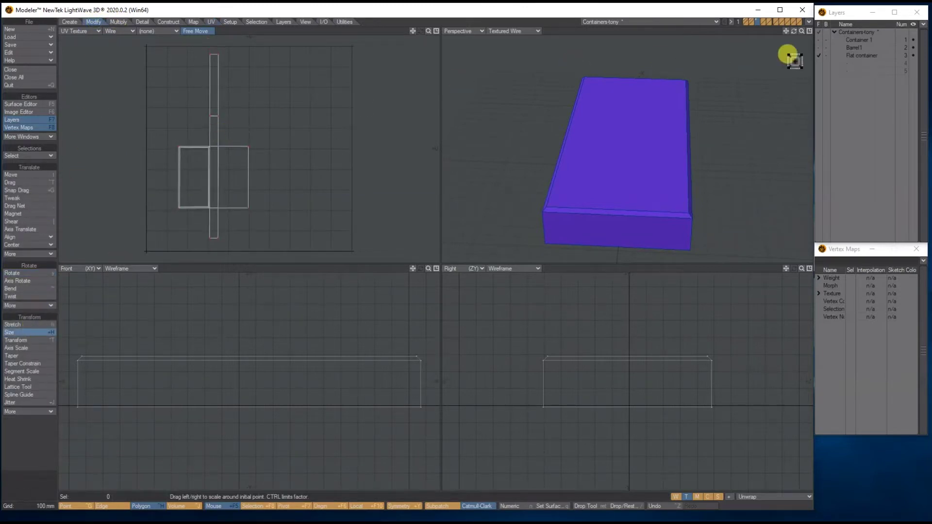
key(Return)
Step: Show the Barrel 1, Flat container and Container 1 layers one at a time to view each UV layout
click(852, 40)
click(853, 46)
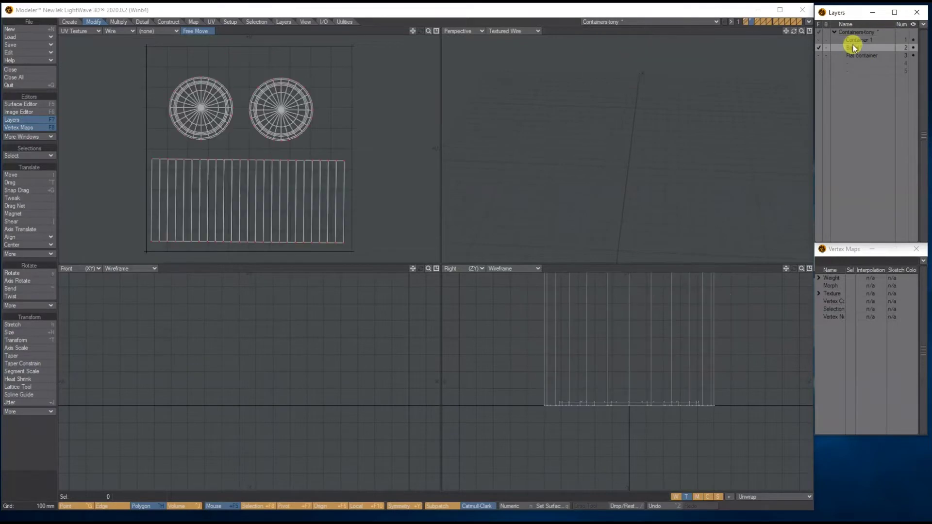
click(857, 56)
click(856, 47)
click(860, 40)
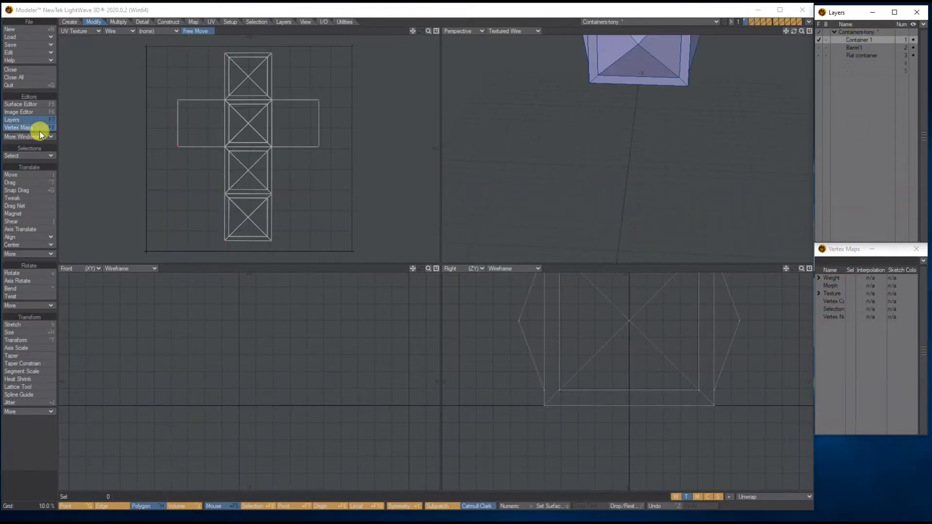
Step: Expand the Texture vertex maps and make the Vertex Maps window taller to inspect the UV map in use
click(820, 293)
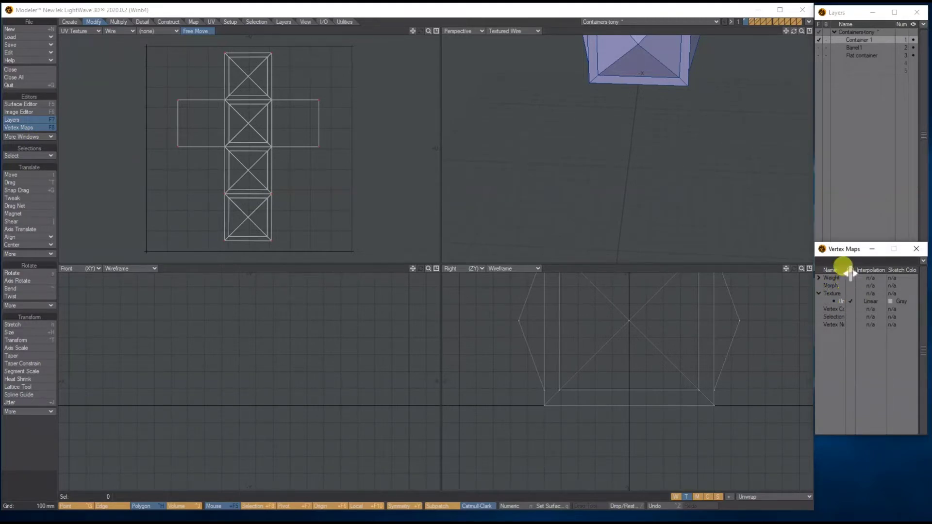
drag(850, 273, 882, 271)
drag(869, 432, 874, 493)
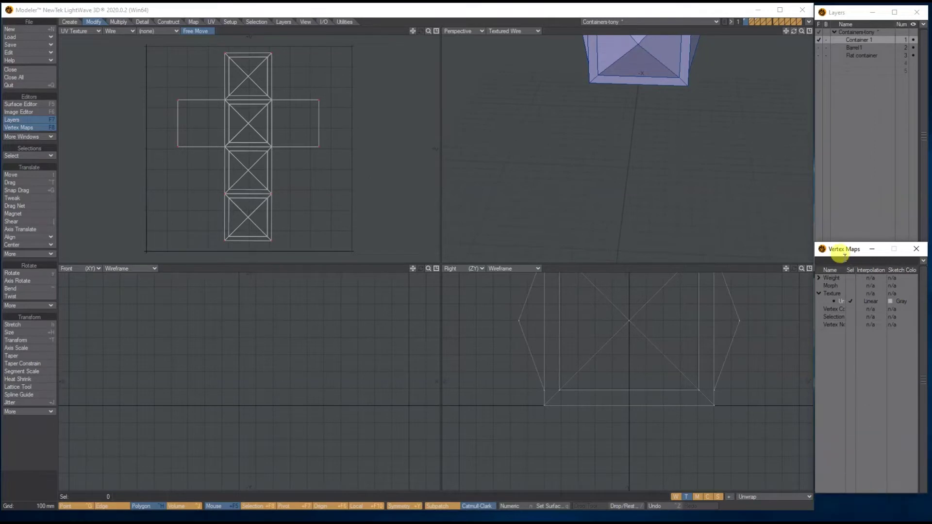
click(839, 300)
click(840, 301)
Step: Cycle repeatedly through the three object layers to compare how each one's UVs use the shared Unwrap texture map
click(864, 48)
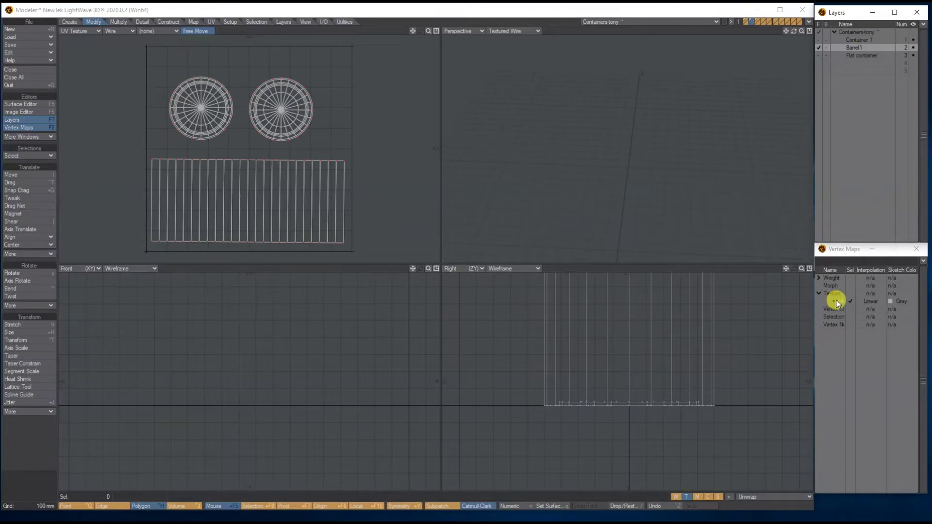
click(857, 56)
click(856, 41)
click(855, 47)
click(856, 54)
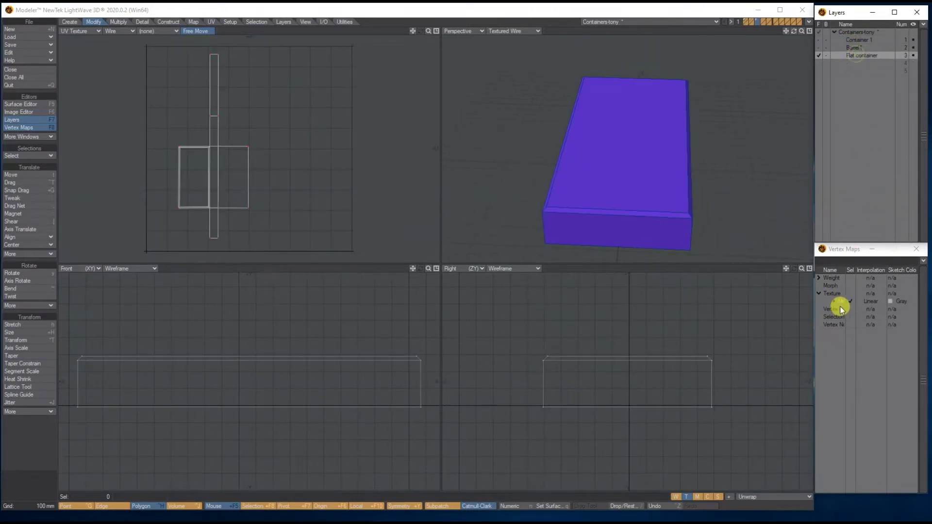
click(858, 41)
click(856, 54)
click(855, 41)
click(856, 48)
click(857, 55)
click(854, 40)
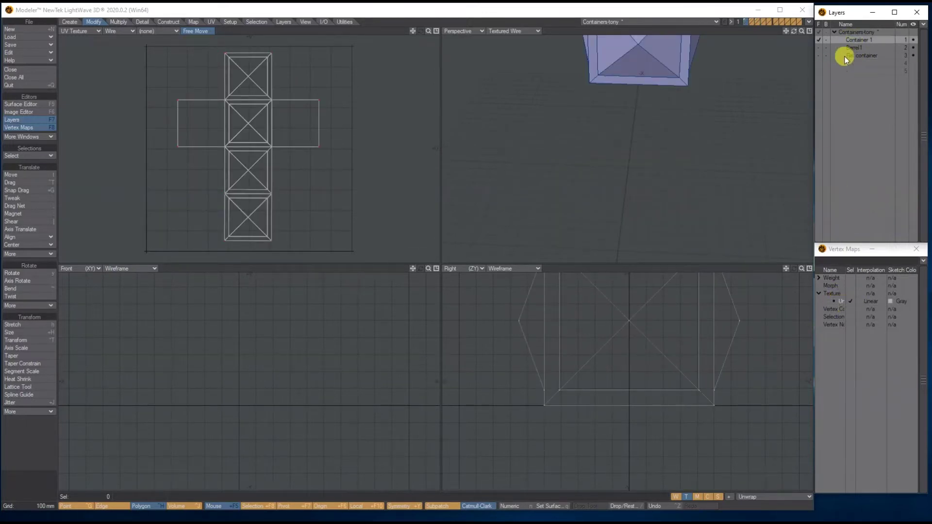
click(854, 48)
click(858, 56)
click(856, 40)
click(856, 47)
click(857, 55)
click(856, 40)
click(859, 47)
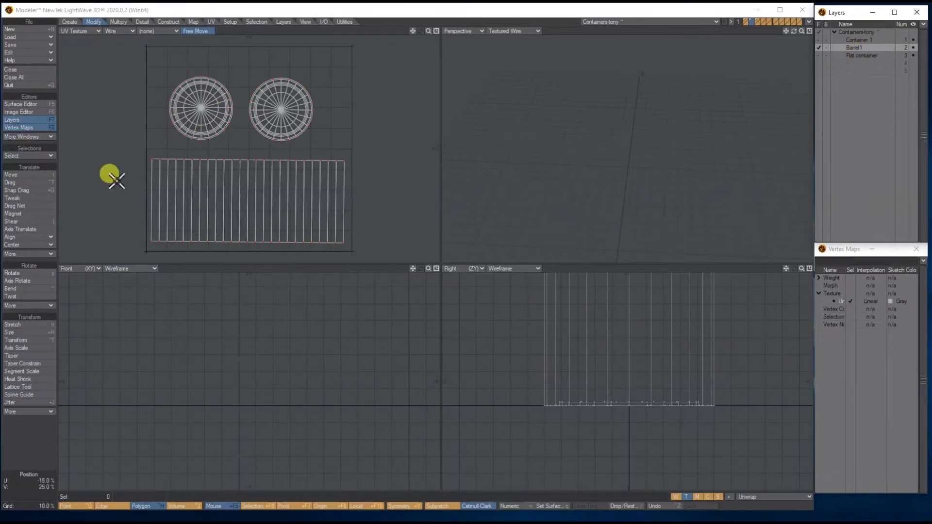
click(859, 55)
click(859, 40)
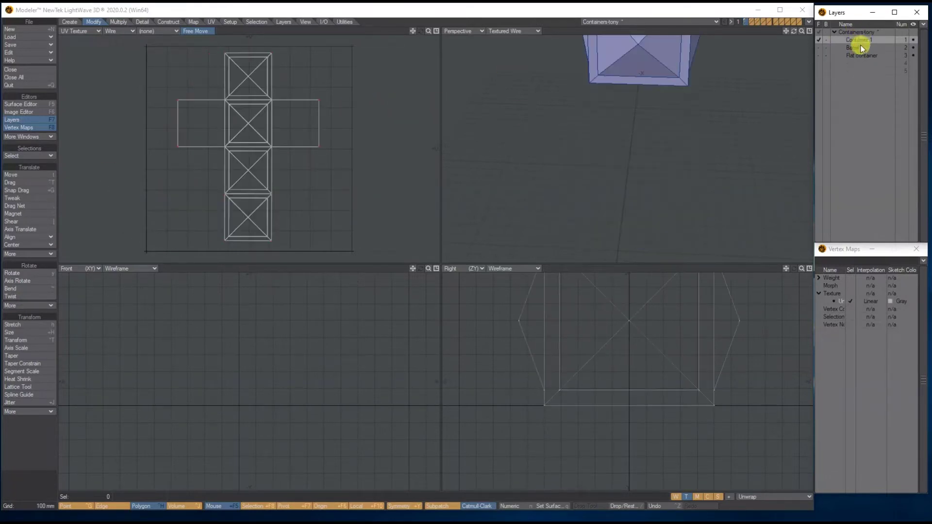
Step: Export the Barrel 1 layer's UV layout as Containers-tony.eps, using the Texture UV view and fitting it to a 6 by 6 inch page
click(858, 49)
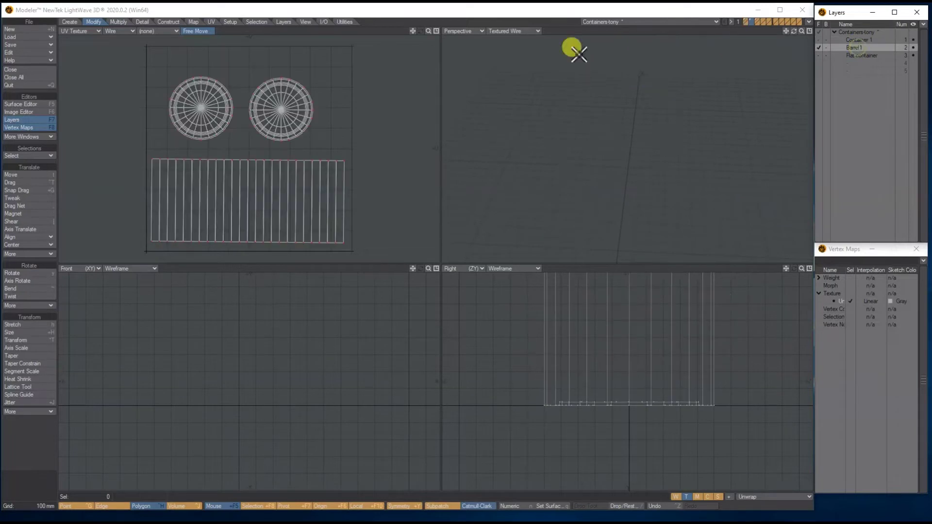
click(323, 22)
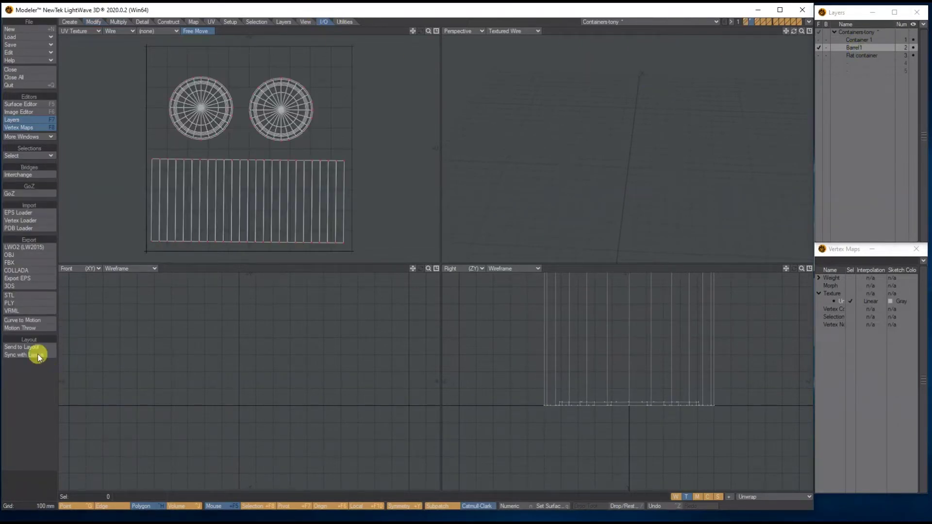
click(22, 278)
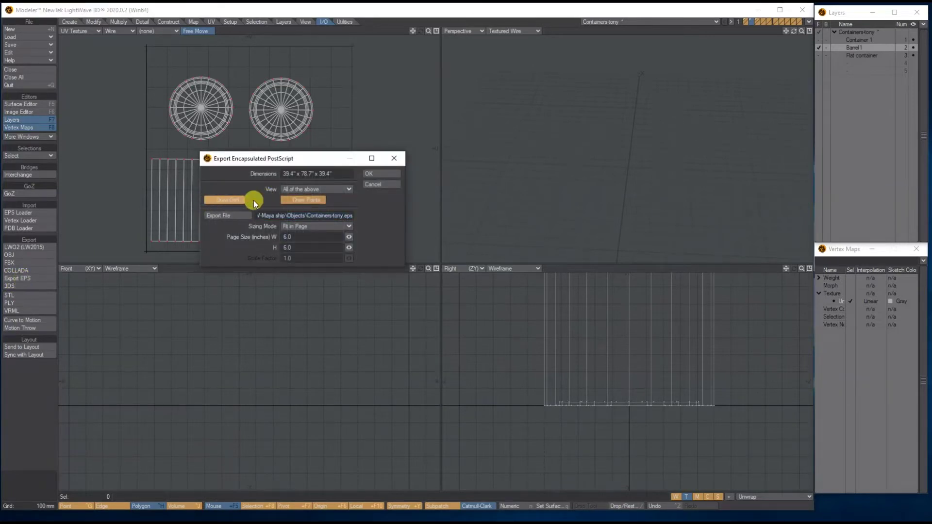
click(293, 189)
click(297, 187)
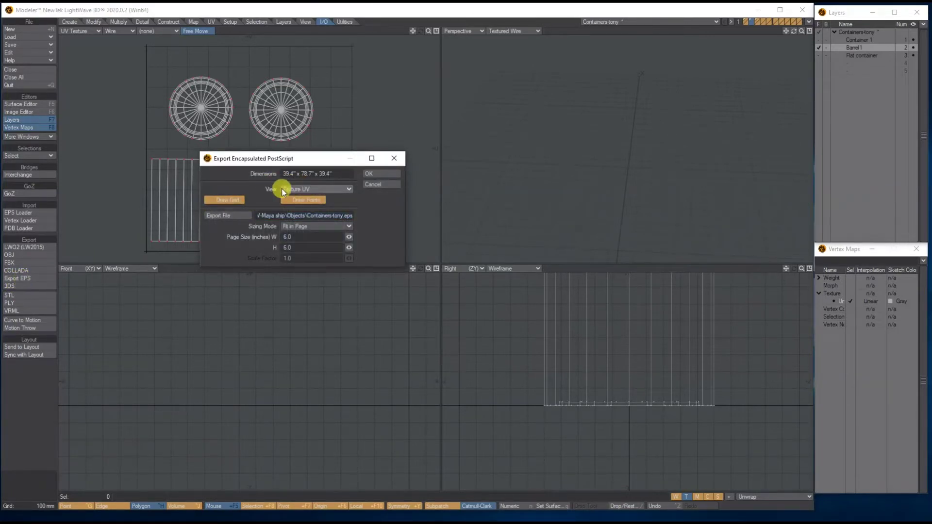
click(215, 221)
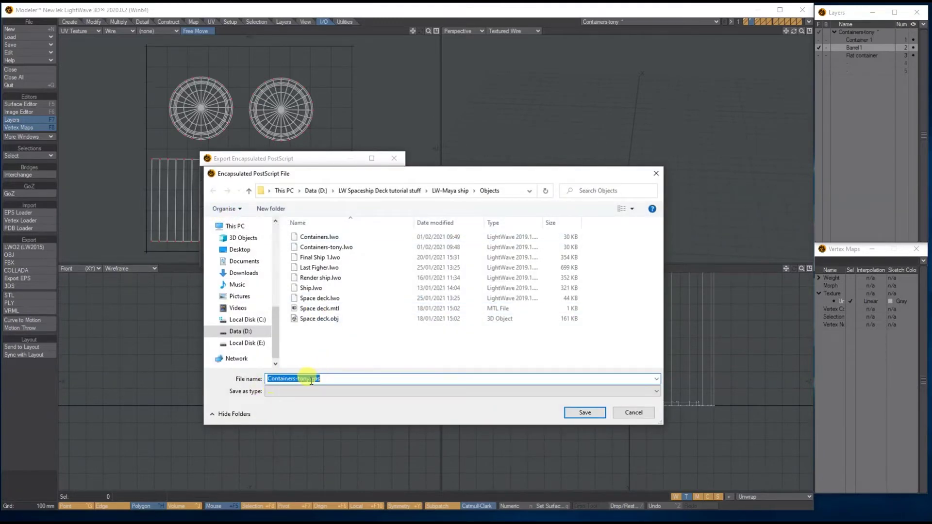
click(585, 413)
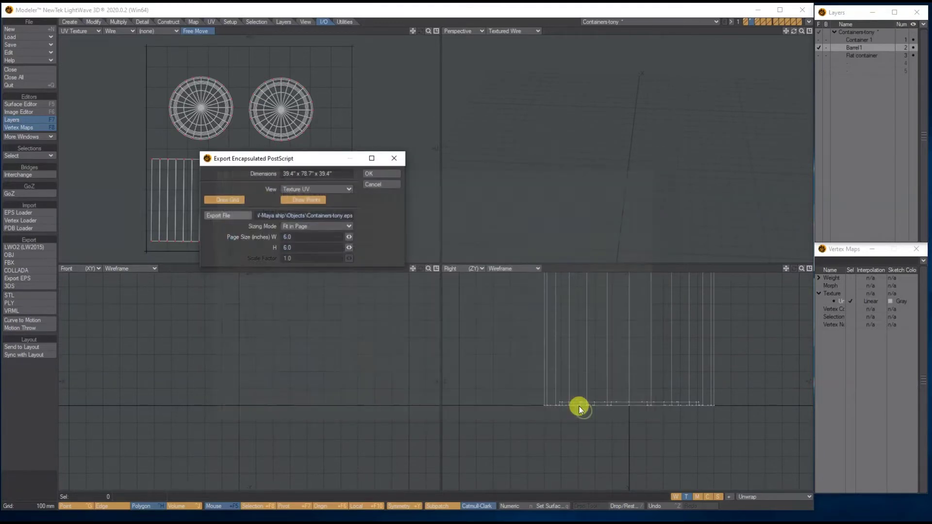
click(374, 191)
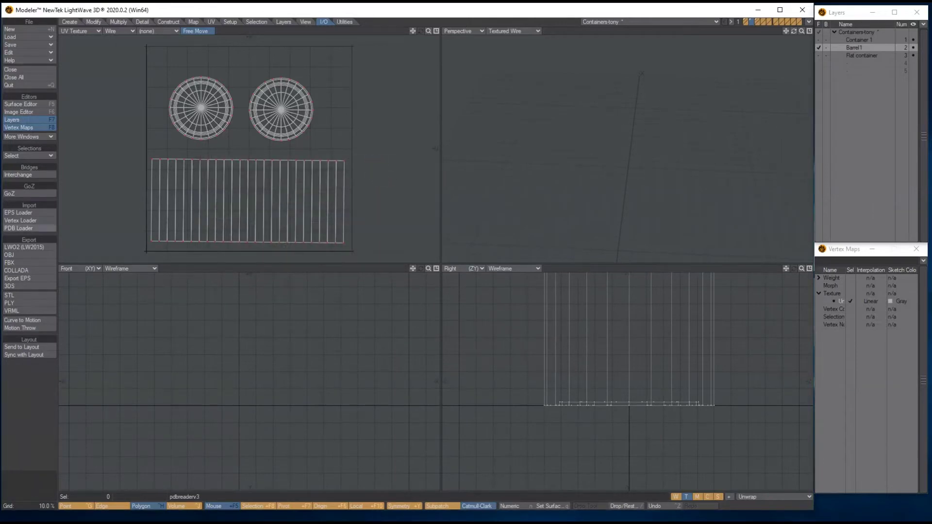
Step: Switch to Photoshop and move its window up so it fits on the screen
click(358, 523)
drag(374, 70, 295, 19)
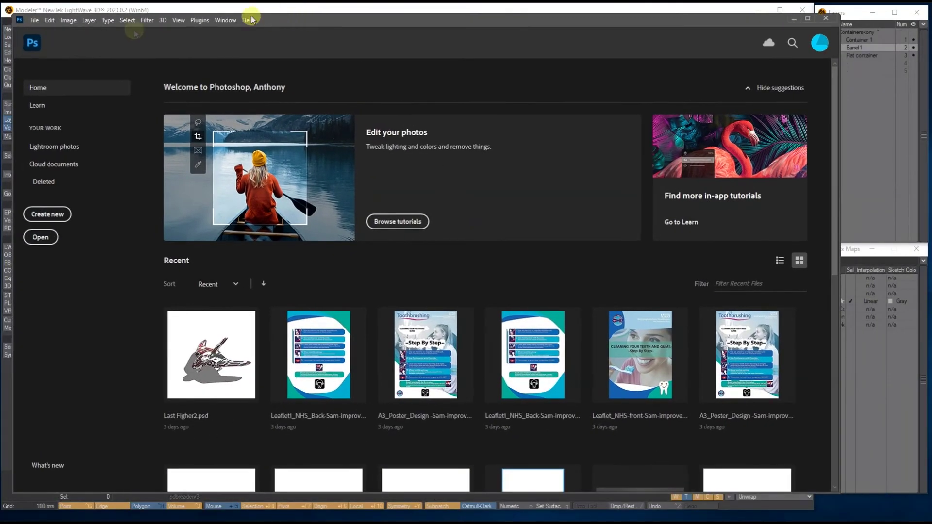
drag(269, 17, 274, 13)
drag(0, 187, 0, 78)
Step: Open Containers-tony.eps from the desktop's LW-Maya ship folder, rasterized at 5 by 5 inches, 300 pixels/inch in RGB Color
click(40, 17)
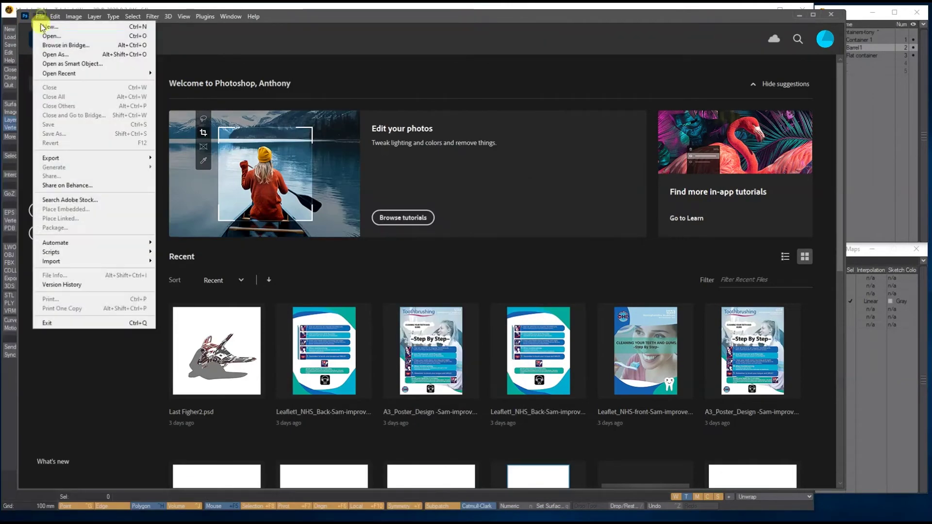
click(51, 36)
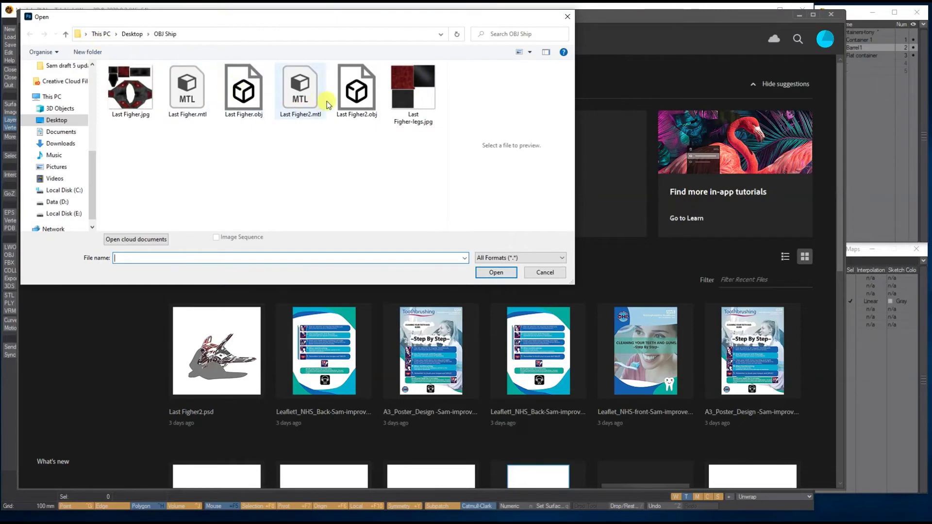
click(132, 34)
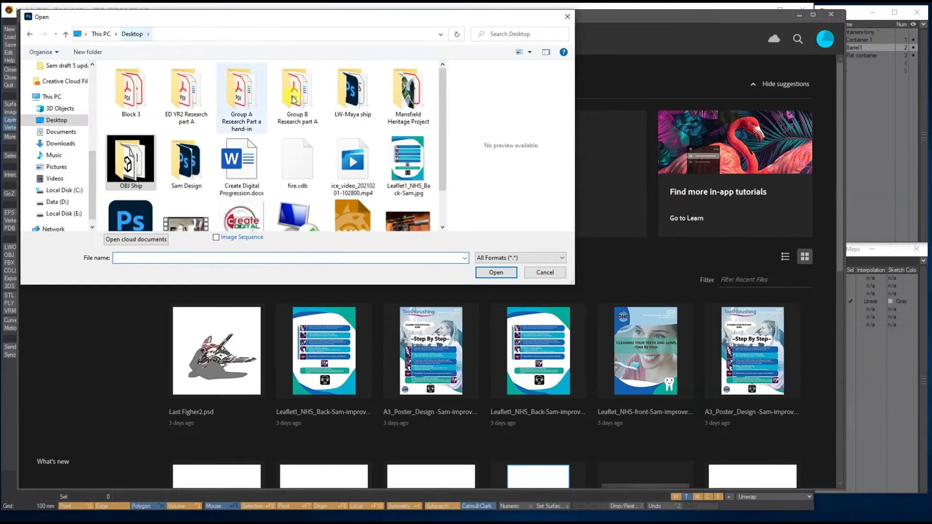
double_click(365, 96)
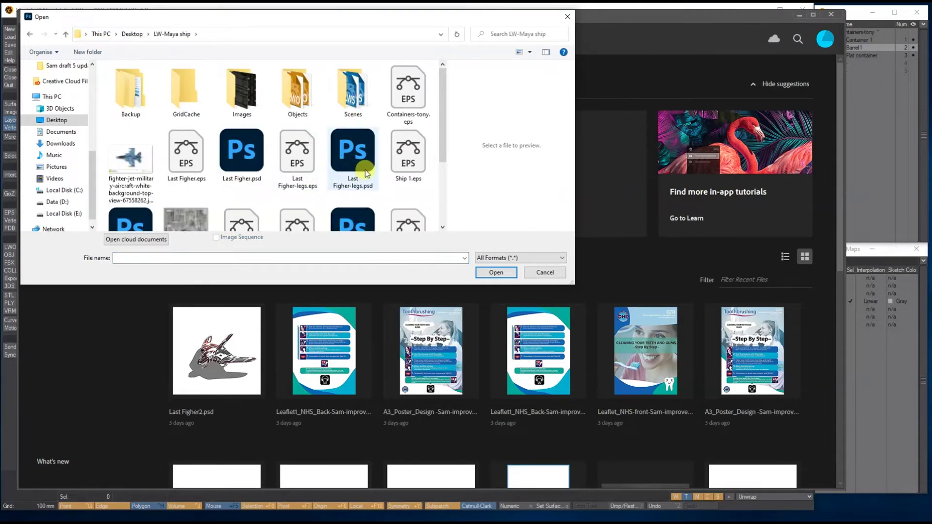
click(400, 87)
click(496, 273)
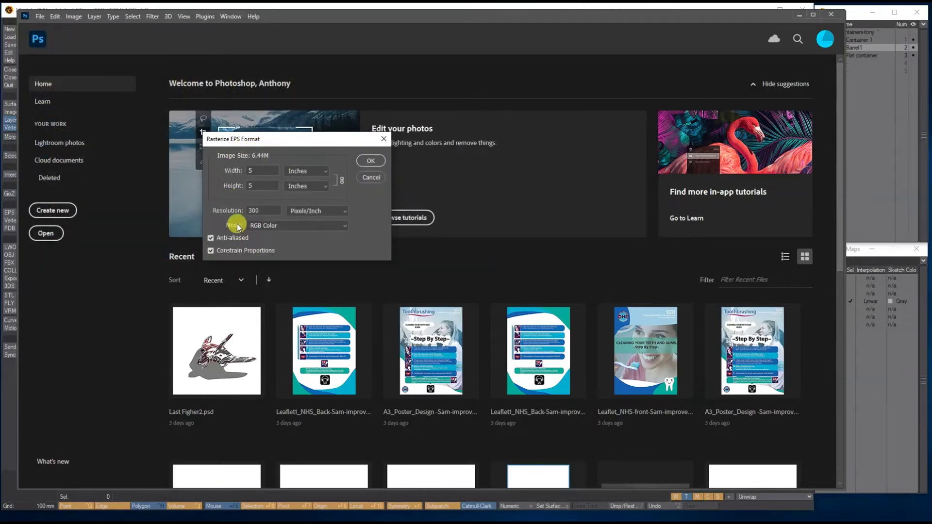
drag(266, 141, 218, 168)
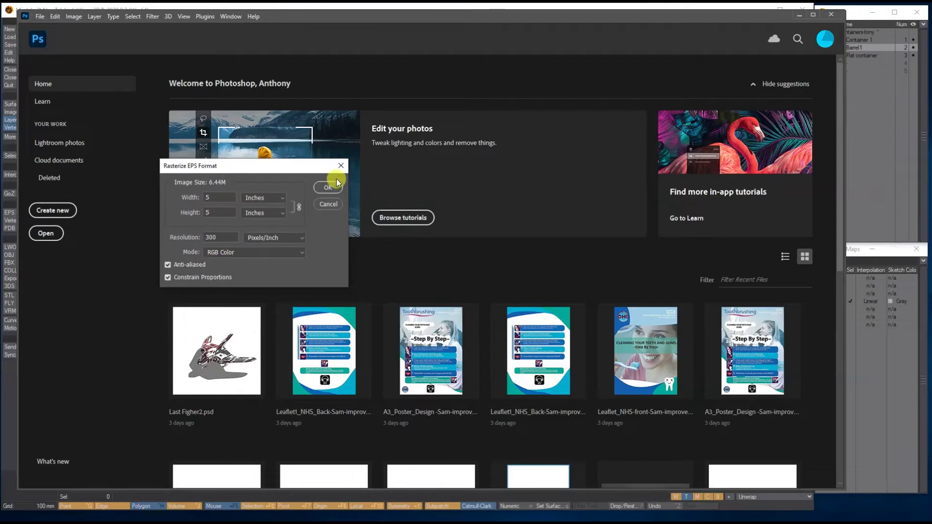
click(326, 188)
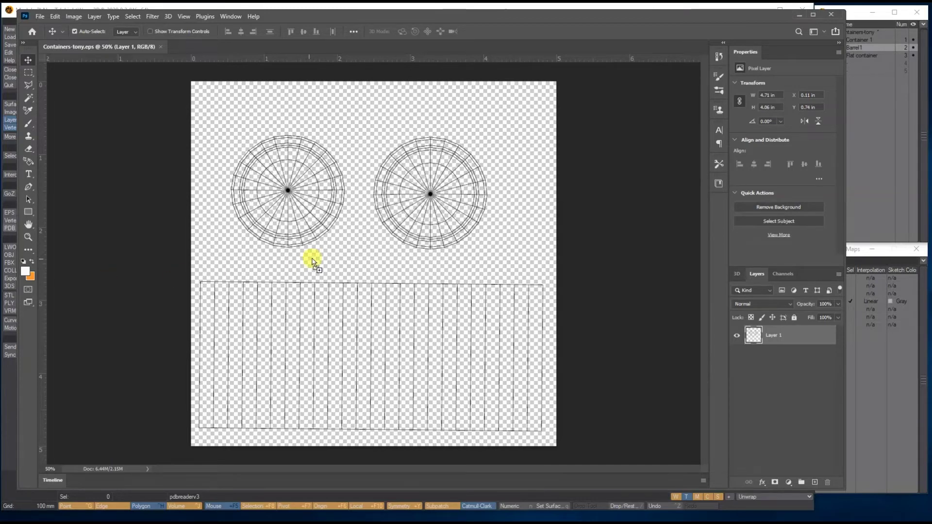
Step: Place the dark metal panel texture across the whole canvas and make an elliptical selection around its central disc
drag(312, 260, 311, 259)
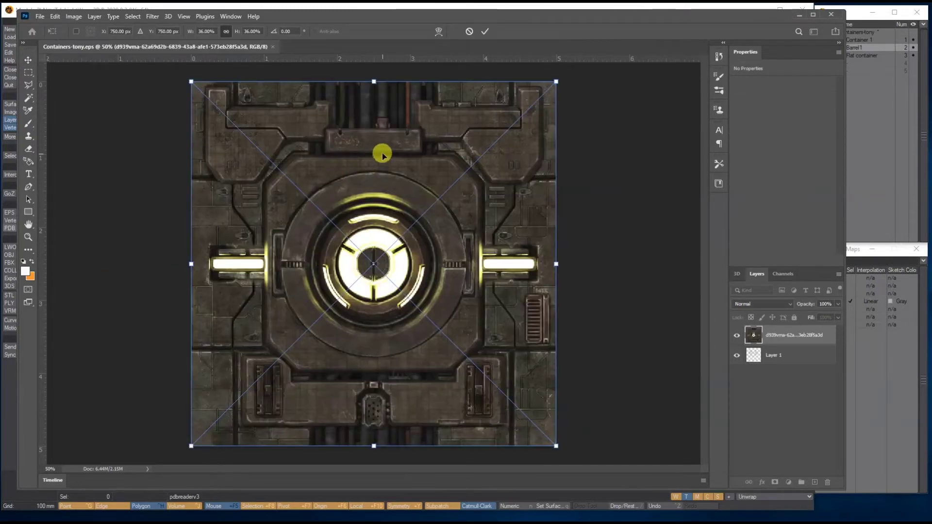
key(Return)
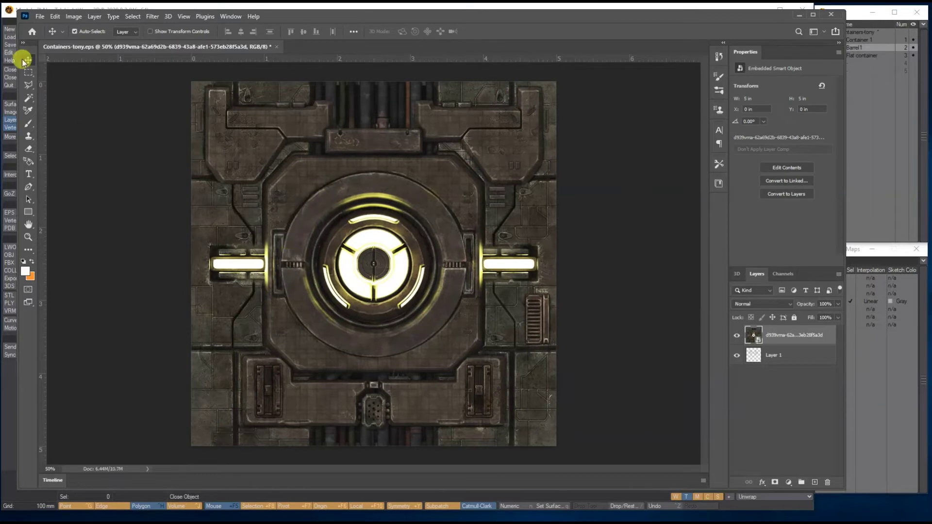
click(28, 72)
click(62, 80)
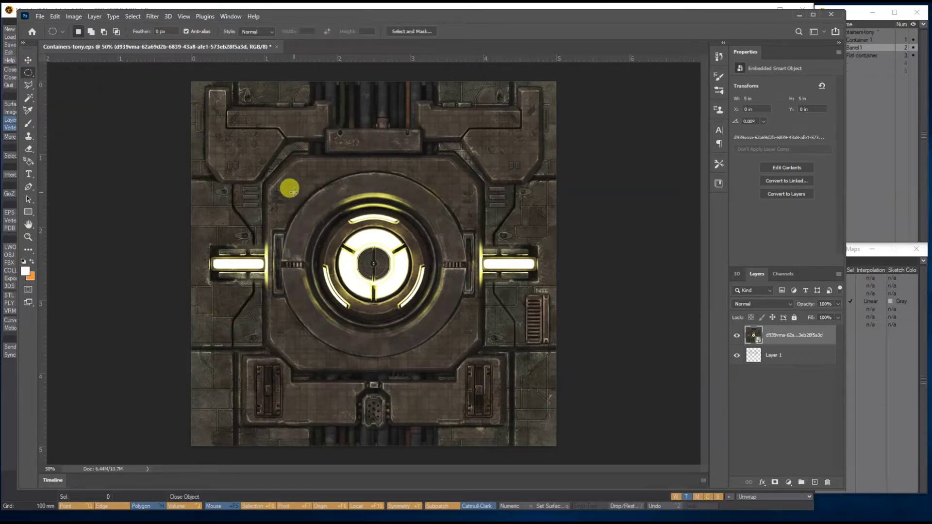
drag(302, 171, 482, 358)
drag(423, 292, 401, 290)
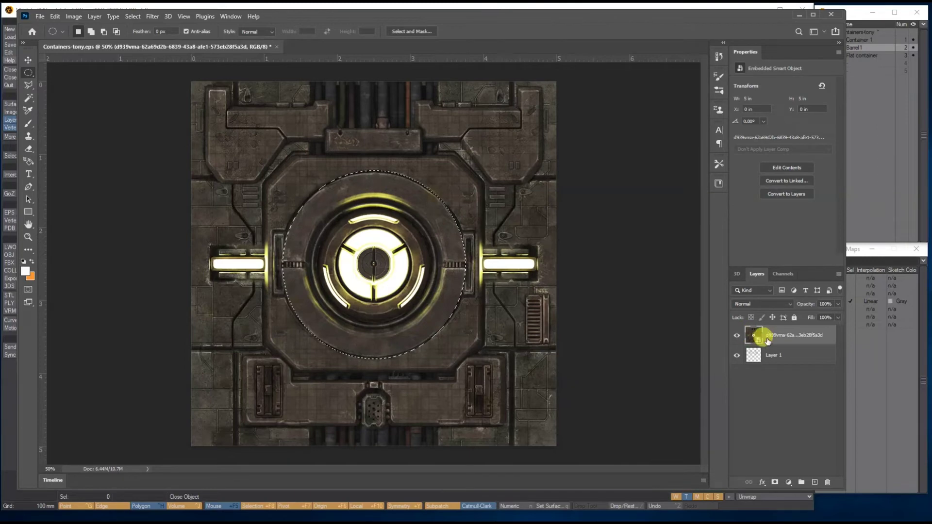
Step: Rasterize the texture layer, copy the selected disc to its own layer, and hide the full texture
right_click(789, 333)
click(825, 286)
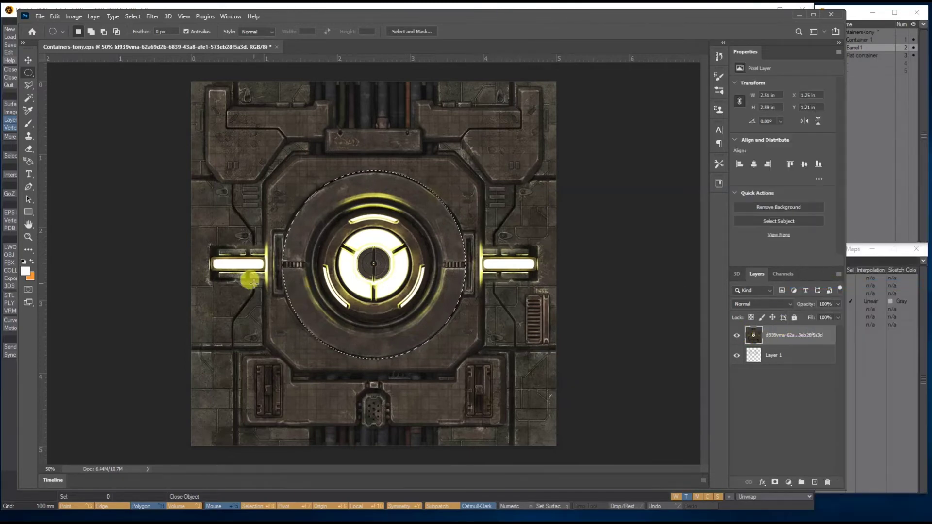
key(ctrl+j)
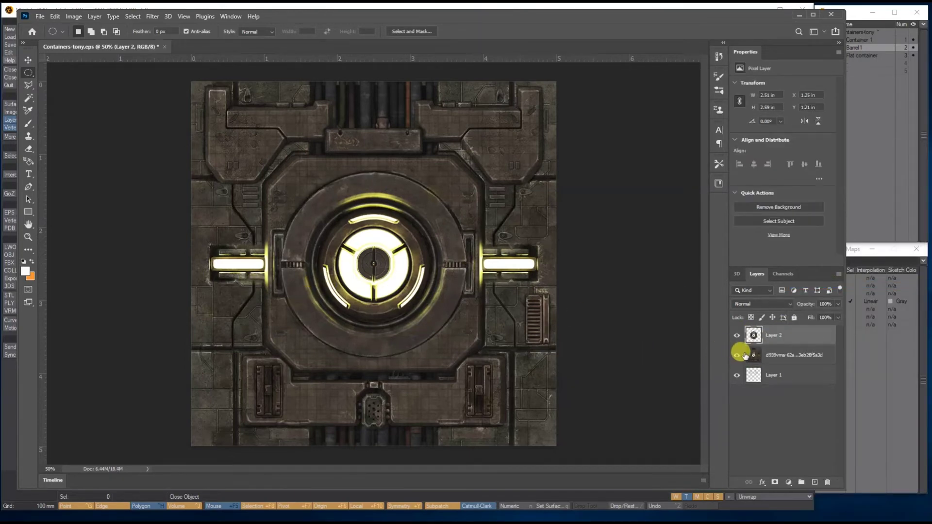
click(737, 355)
Step: Move the copied disc over the right circle of the UV layout and scale it proportionally to about 59%
click(28, 60)
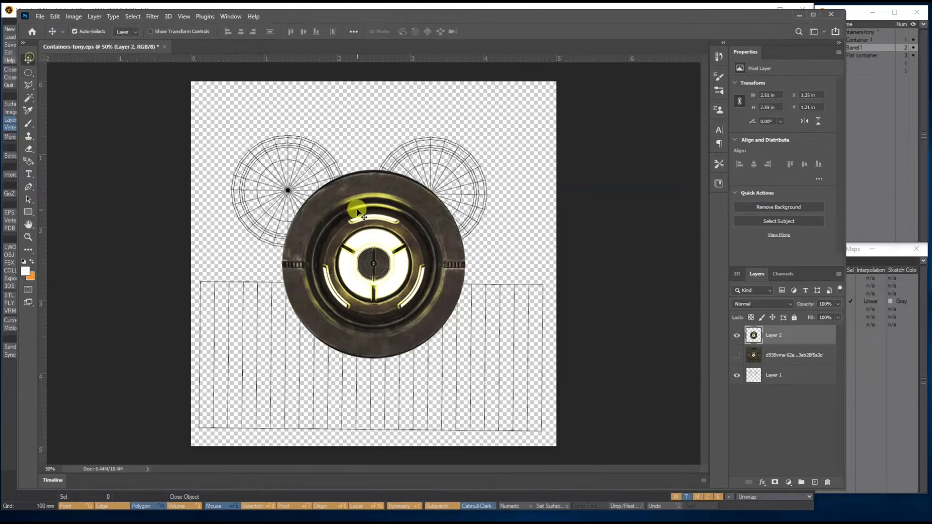
drag(373, 190, 406, 140)
key(ctrl+t)
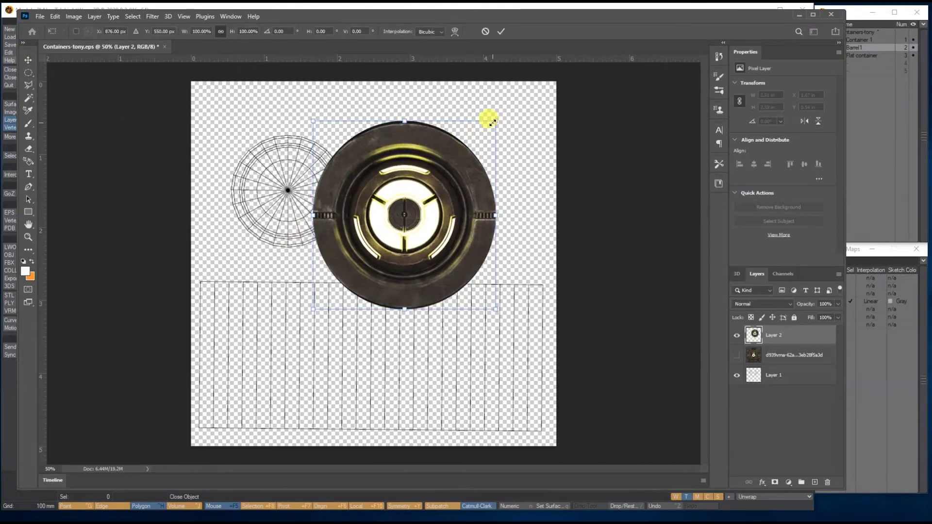
drag(496, 120, 410, 216)
drag(375, 254, 446, 188)
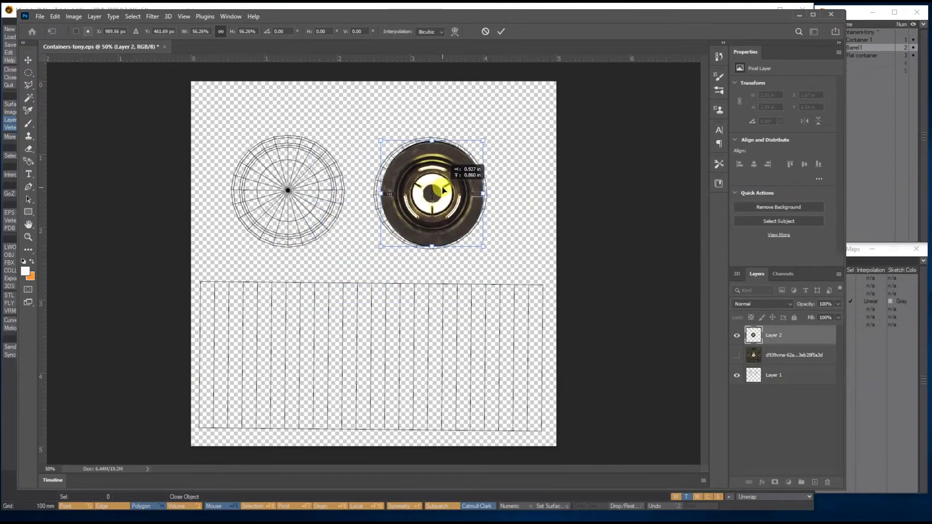
drag(443, 190, 442, 189)
drag(431, 140, 433, 136)
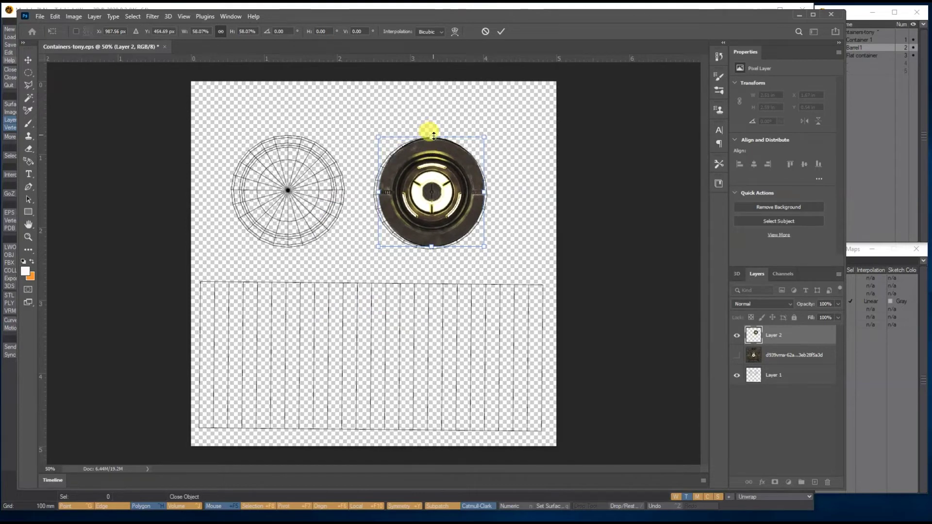
drag(431, 250, 431, 250)
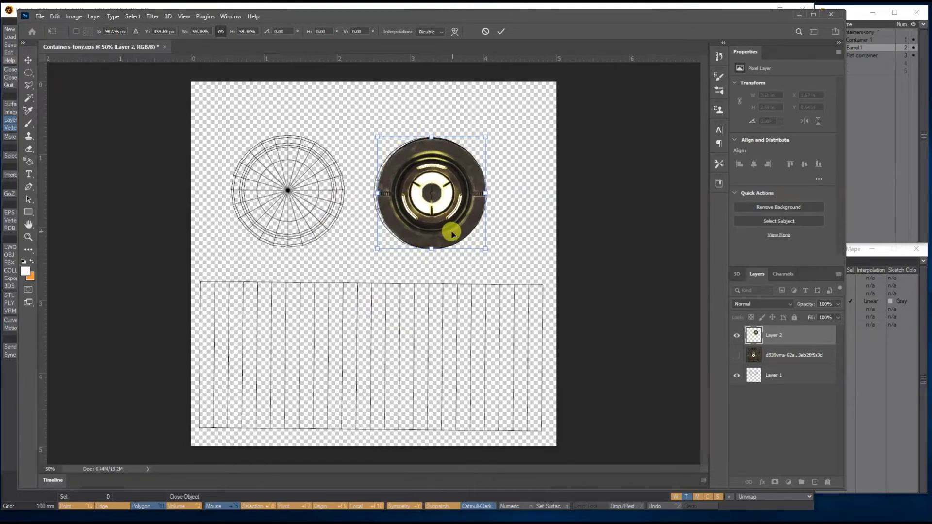
key(Return)
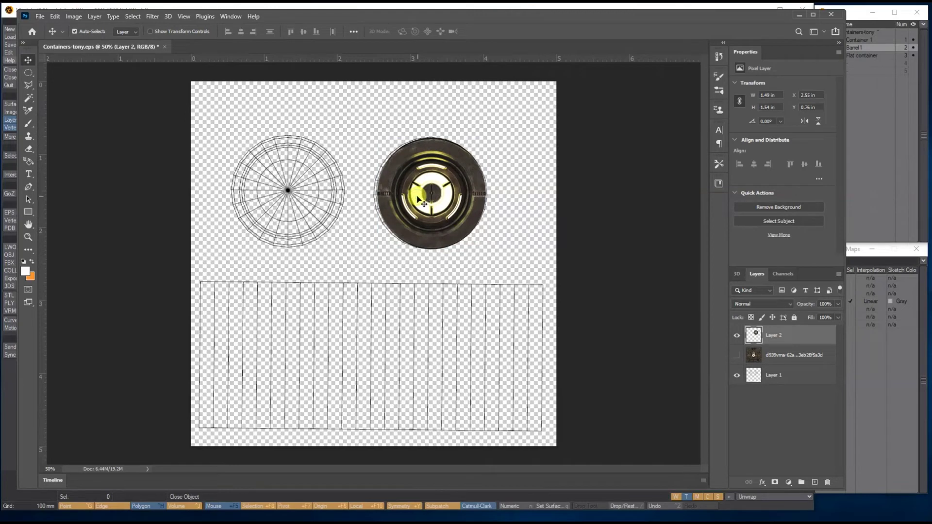
Step: Nudge the disc into place and stretch its width and height to about 1.56 by 1.57 in, covering the right UV circle
drag(418, 198, 417, 197)
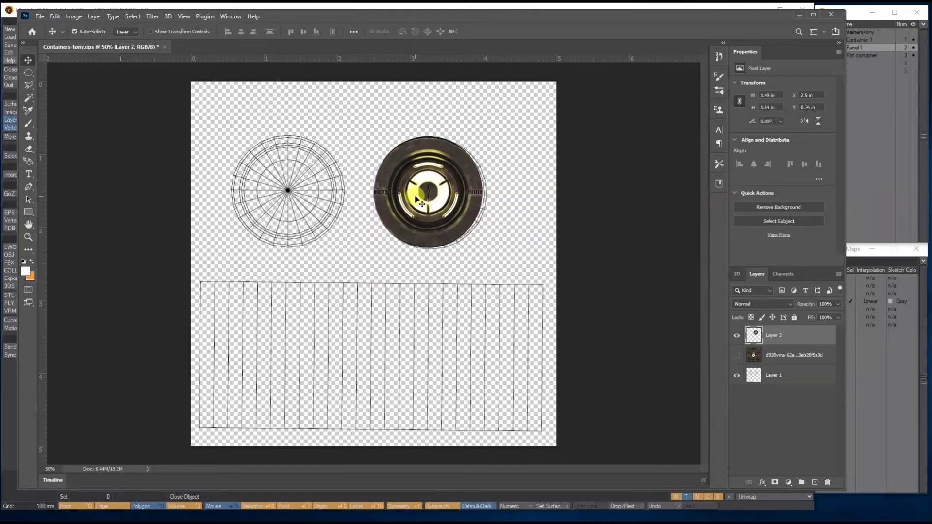
key(Right)
key(ctrl+t)
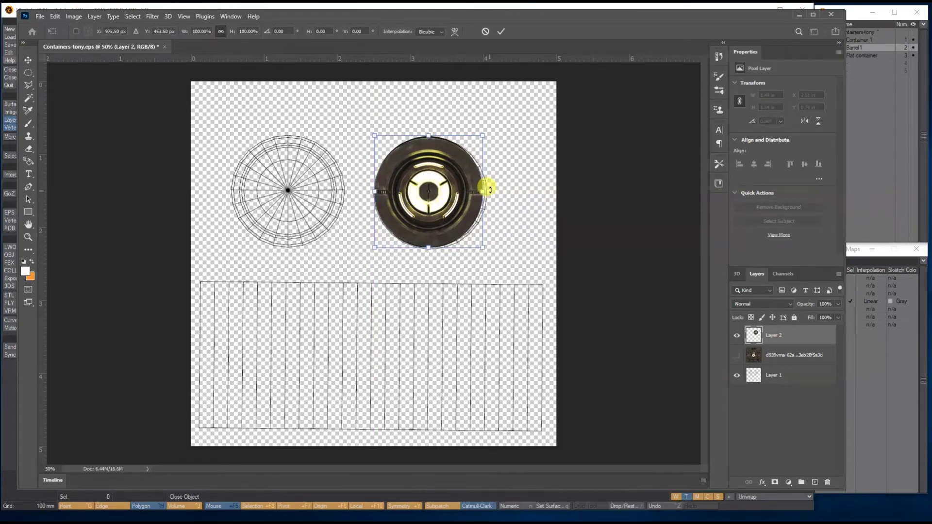
drag(482, 191, 488, 192)
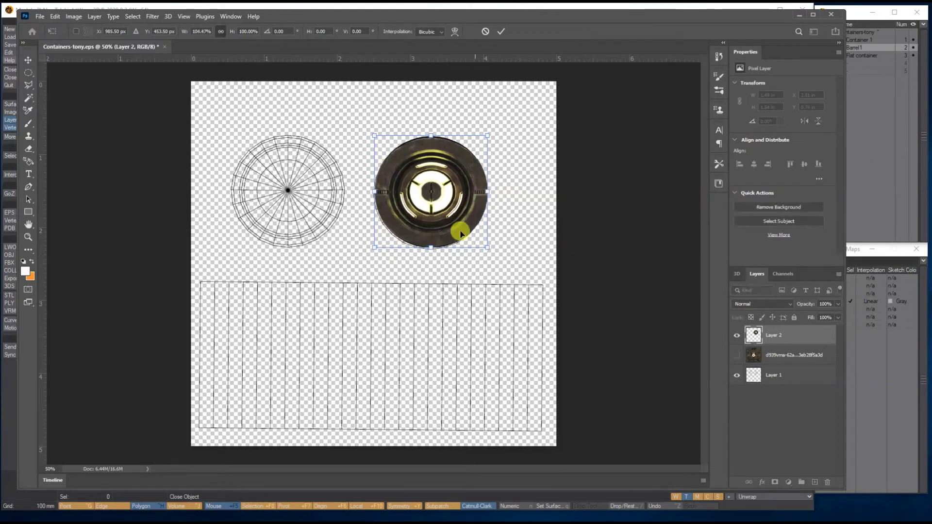
drag(430, 246, 430, 249)
drag(375, 191, 374, 192)
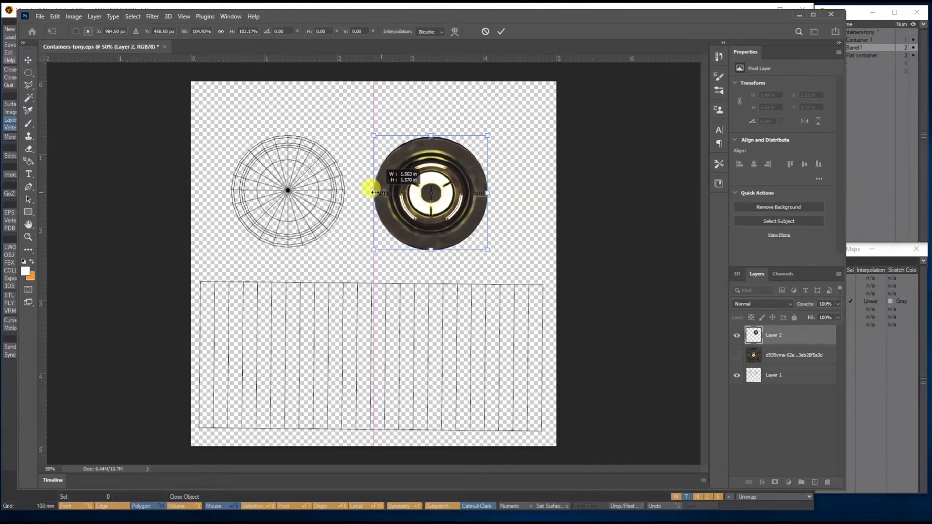
Step: Duplicate the fitted disc layer and align the copy over the left UV circle
drag(430, 133, 303, 157)
key(Return)
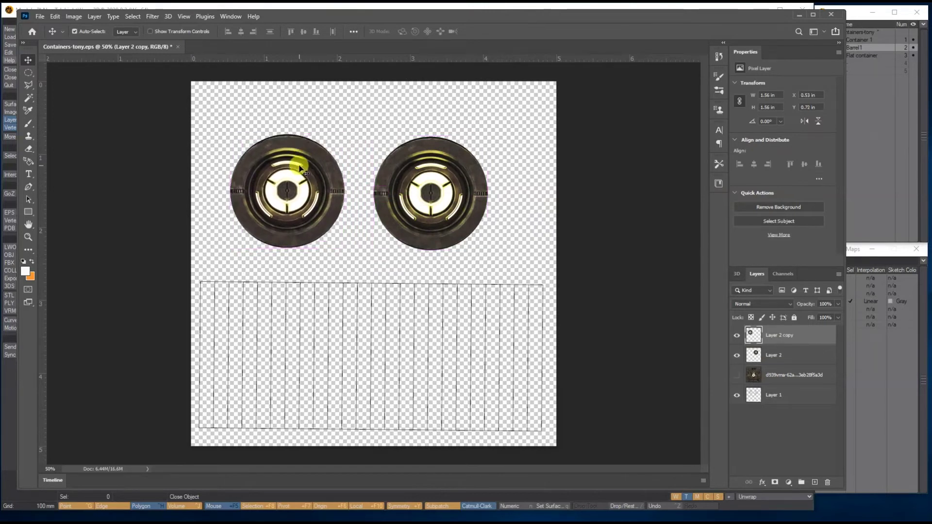
key(Up)
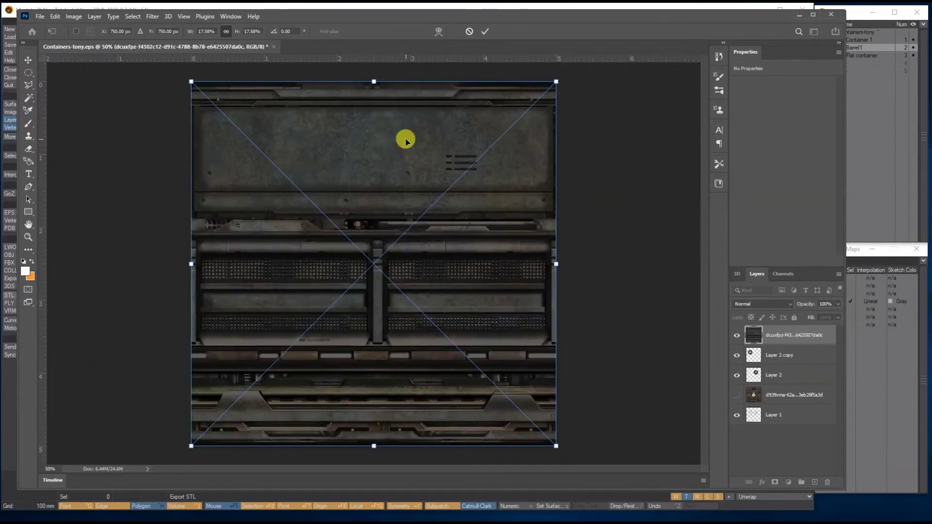
Step: Place the weathered industrial panel texture across the whole canvas and rasterize its layer
key(Return)
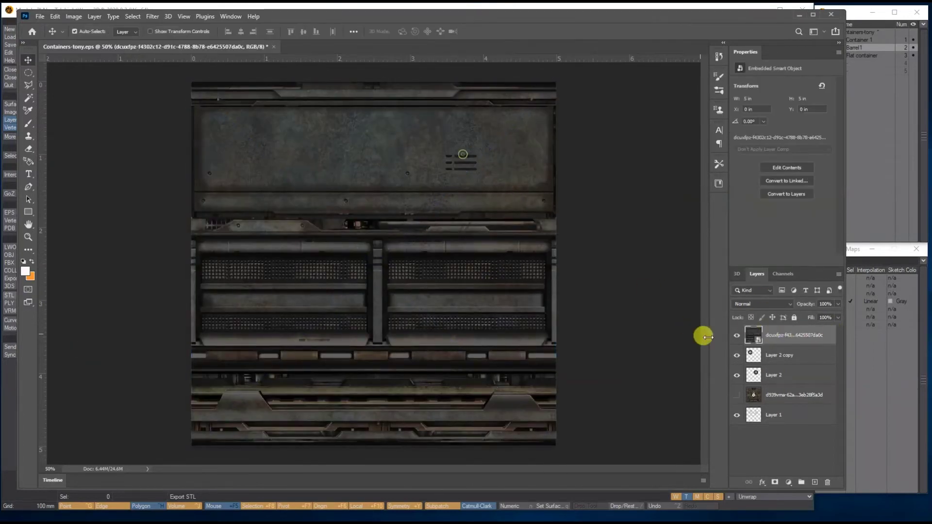
right_click(801, 334)
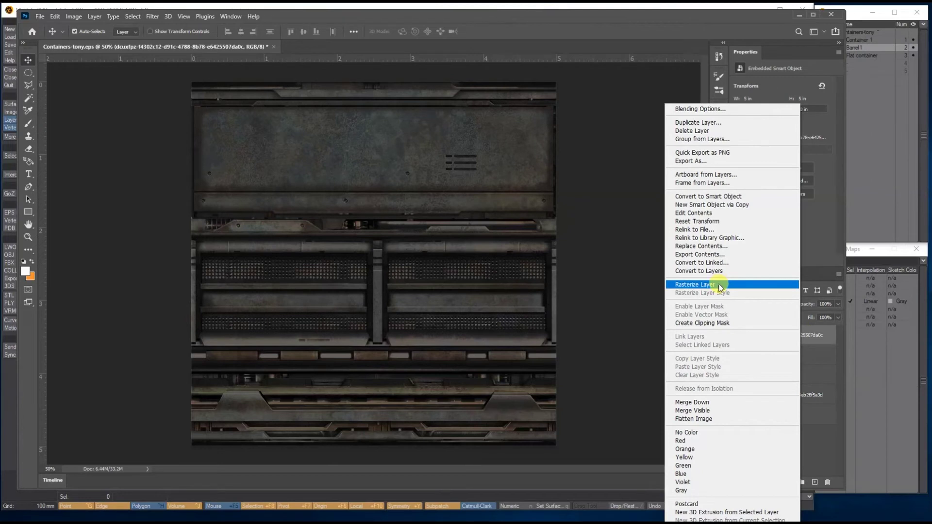
click(779, 285)
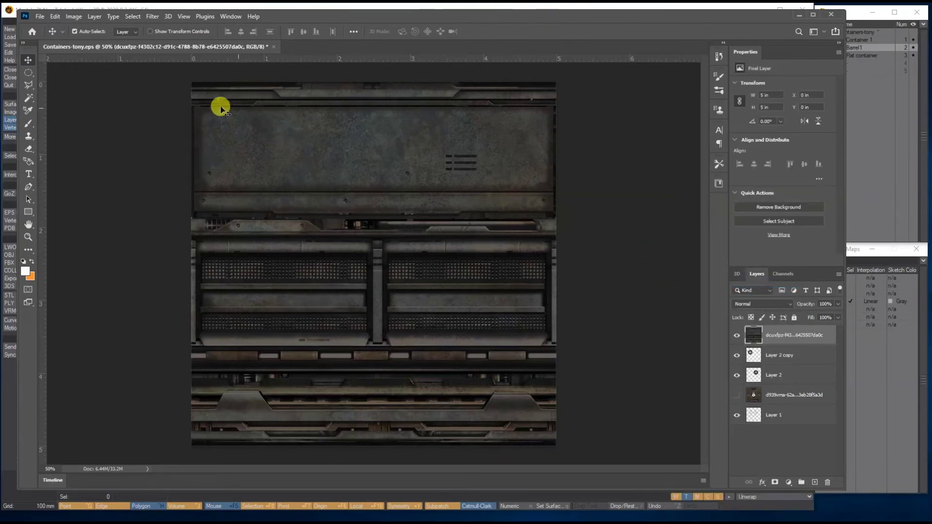
Step: Make a rectangular selection of about 4.5 by 0.9 in inside the texture's upper metal plate and copy it to its own layer
click(27, 71)
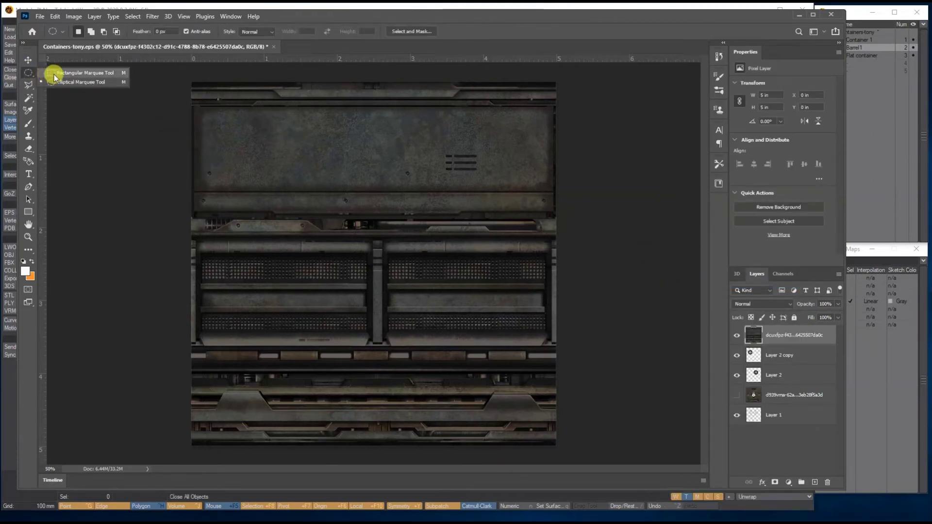
click(53, 72)
drag(193, 105, 554, 191)
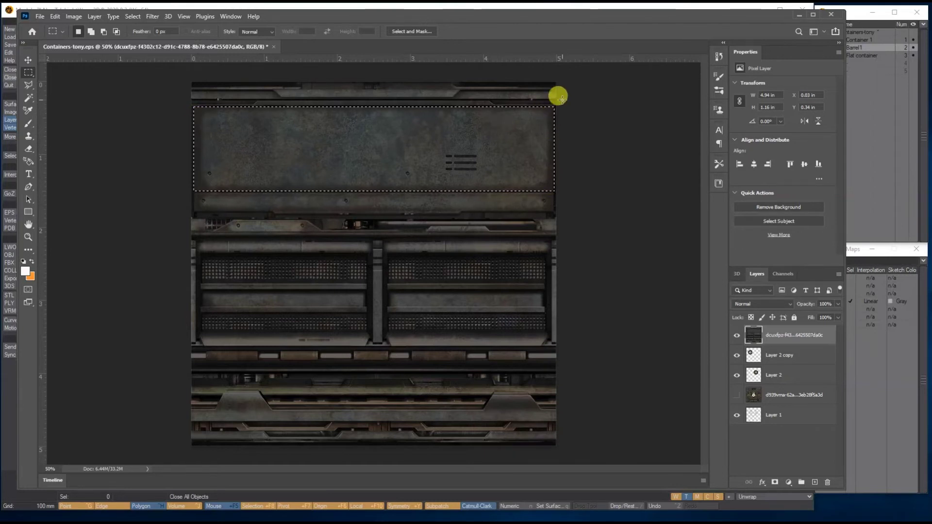
click(220, 130)
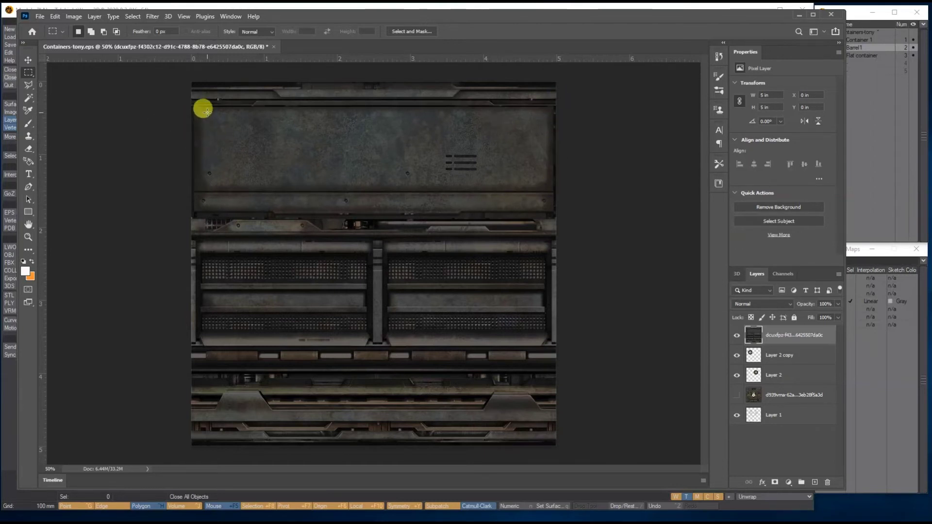
drag(213, 117, 536, 181)
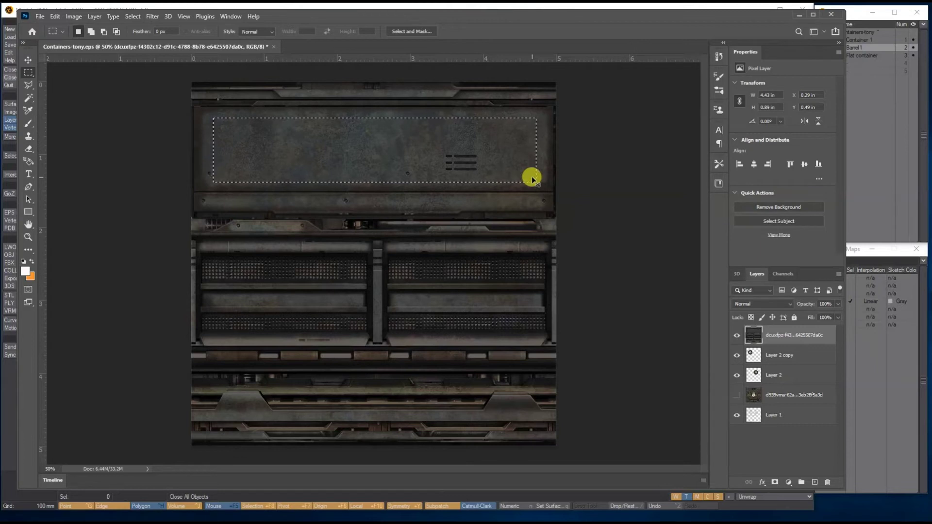
click(211, 244)
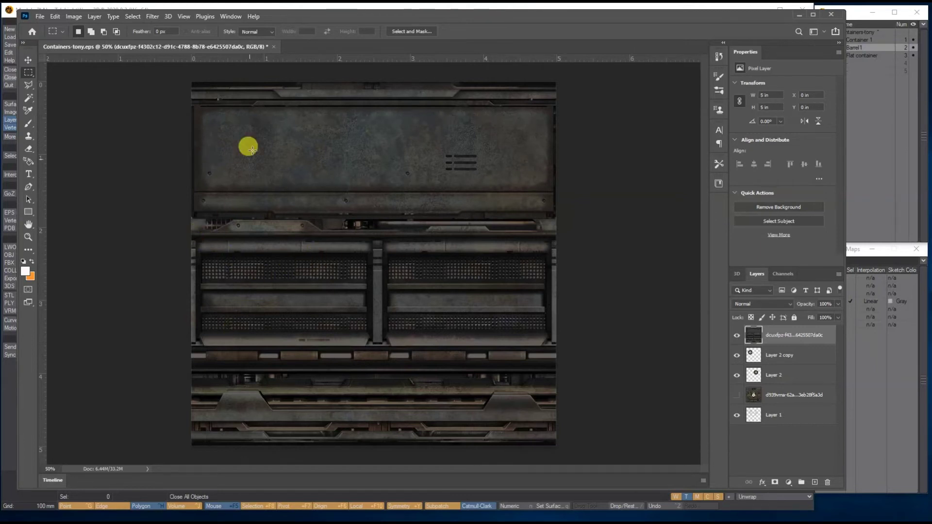
drag(209, 117, 539, 180)
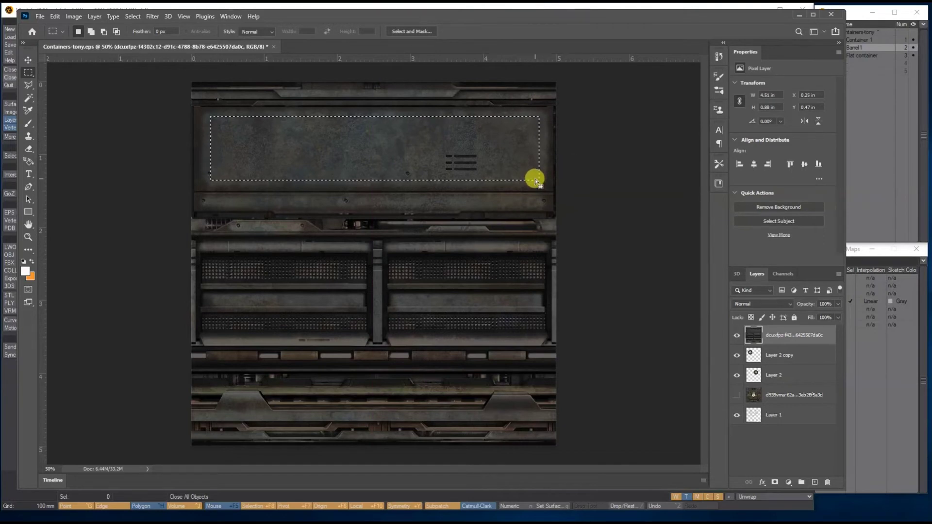
key(ctrl+j)
Step: Hide the full panel texture, then move and stretch the copied plate to about 4.77 by 2.2 in over the rectangular UV strip
click(27, 60)
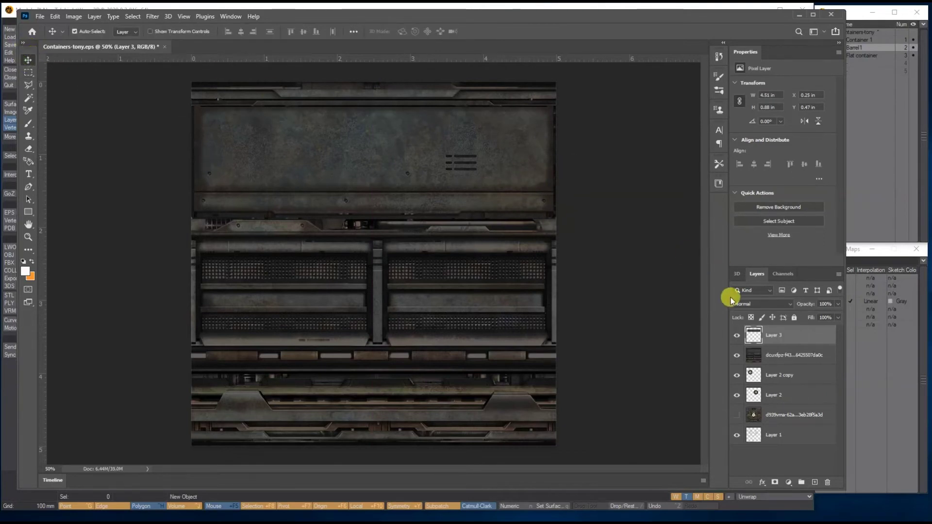
click(738, 357)
drag(322, 134, 309, 293)
key(ctrl+t)
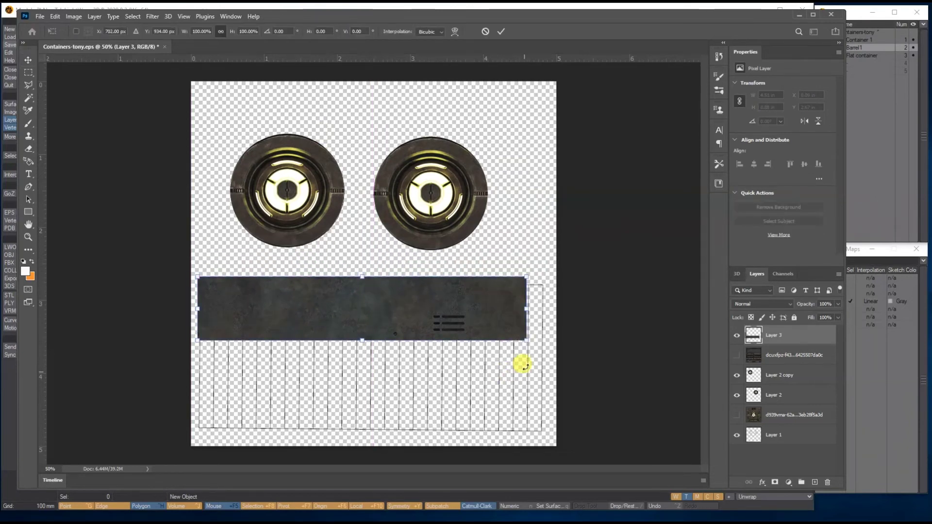
drag(527, 337, 543, 435)
double_click(474, 313)
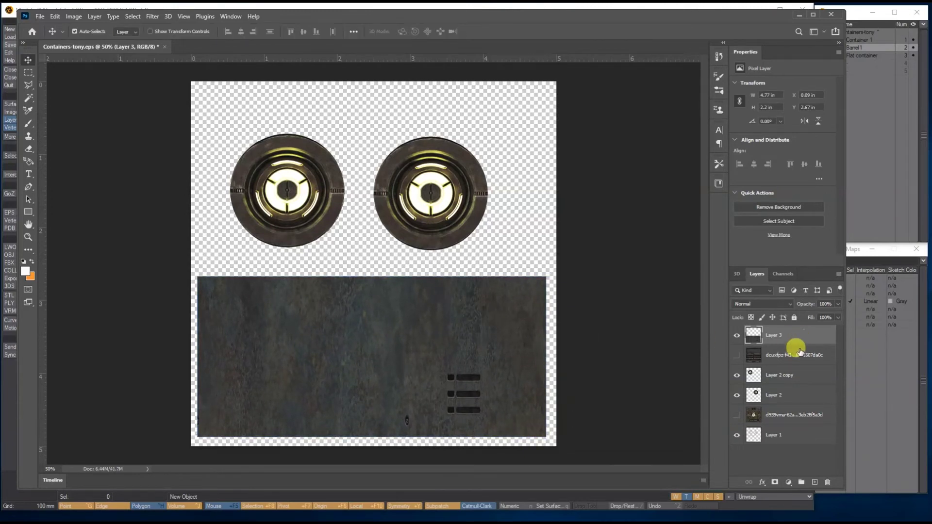
Step: Hide the UV layout layer and save the texture as JPEG Containers-1.jpg in the LW-Maya ship Images folder at quality 12
click(736, 435)
click(40, 16)
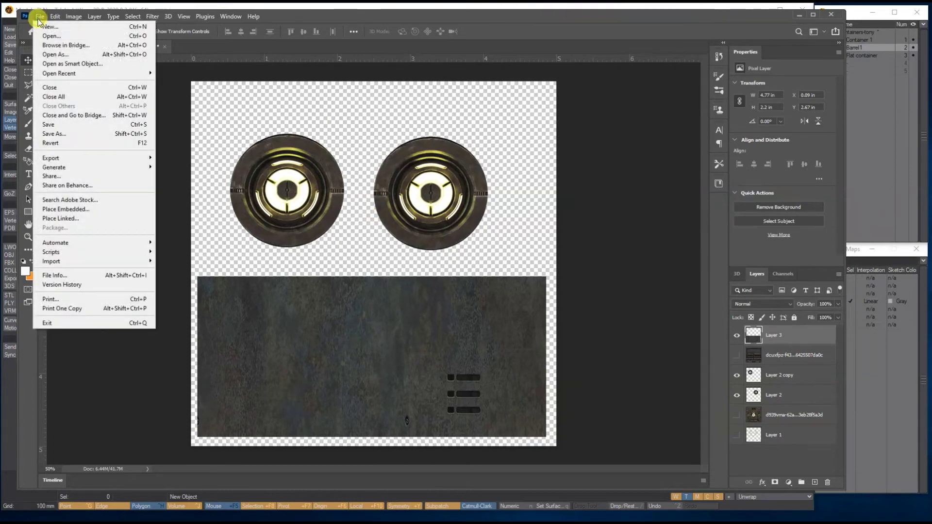
click(72, 134)
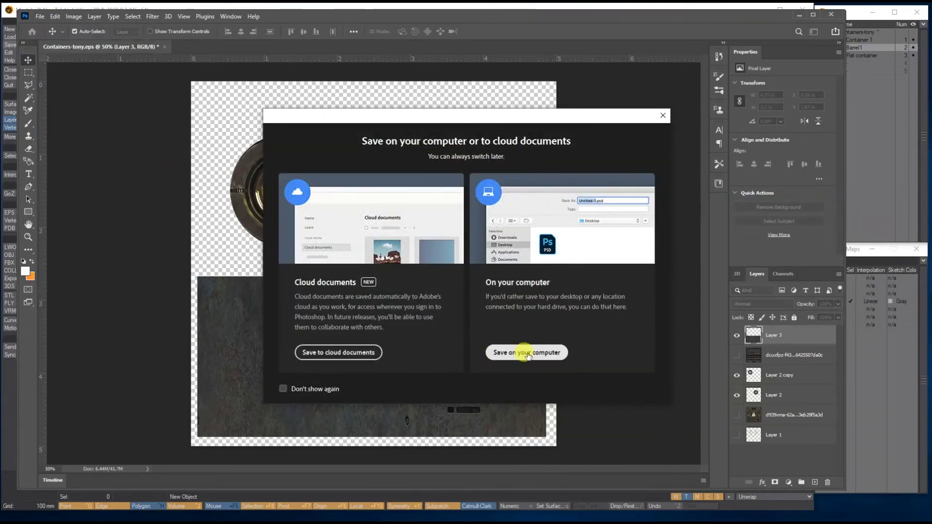
click(529, 354)
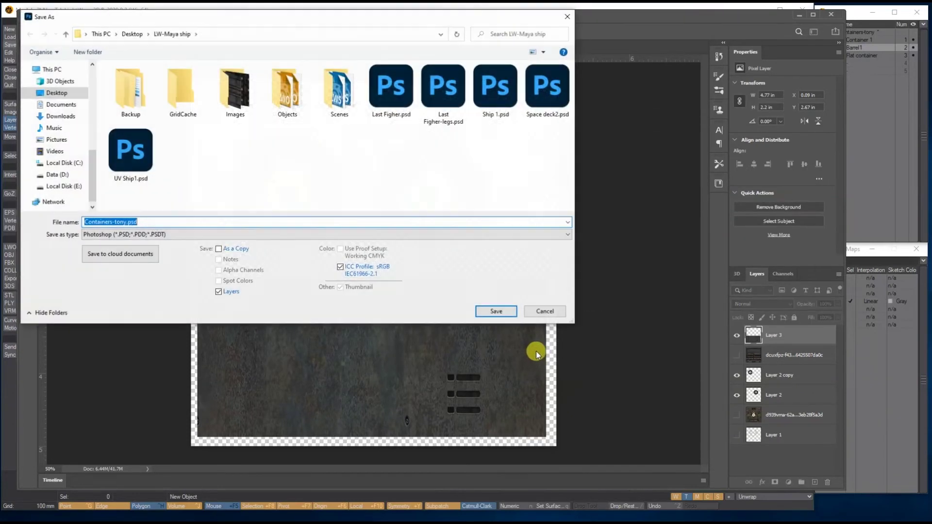
double_click(235, 90)
click(123, 235)
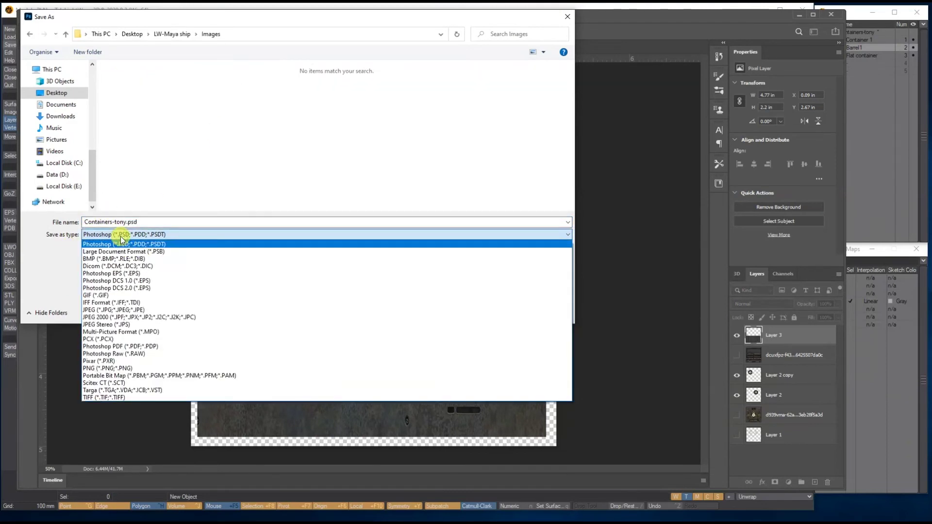
click(116, 311)
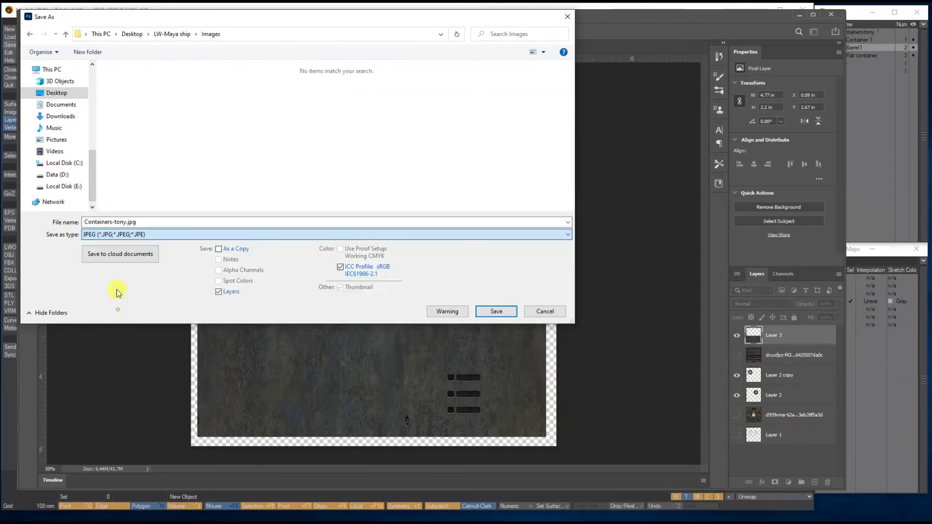
double_click(125, 221)
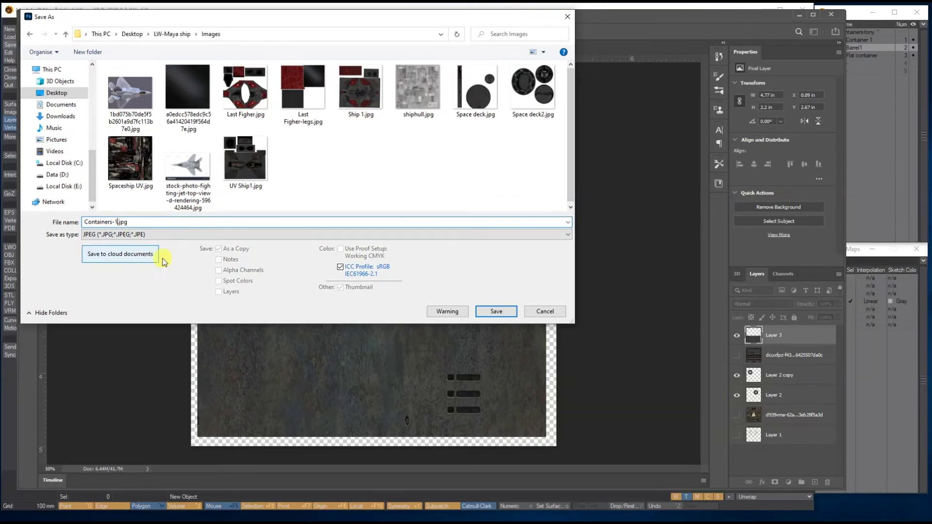
click(497, 311)
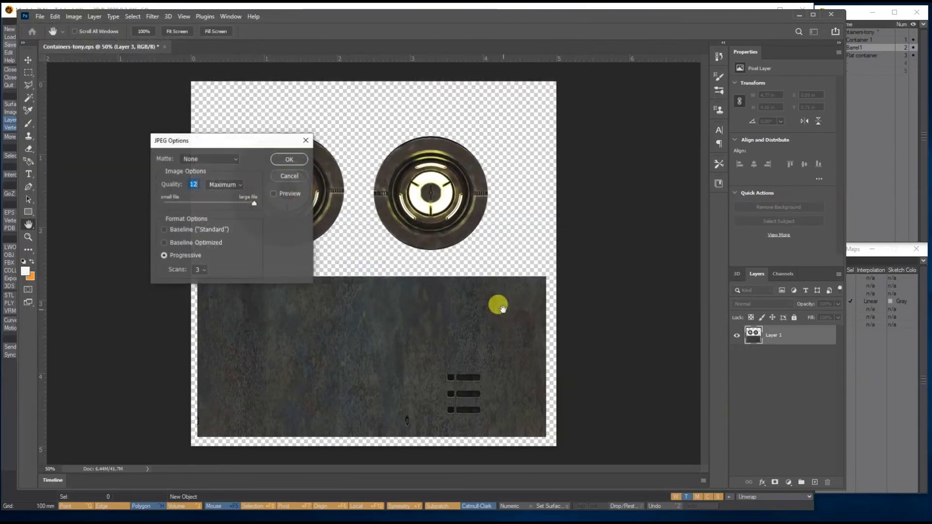
click(283, 158)
Step: Switch to LightWave Modeler, make the Barrel1 layer active and fit the barrel in all views
click(10, 11)
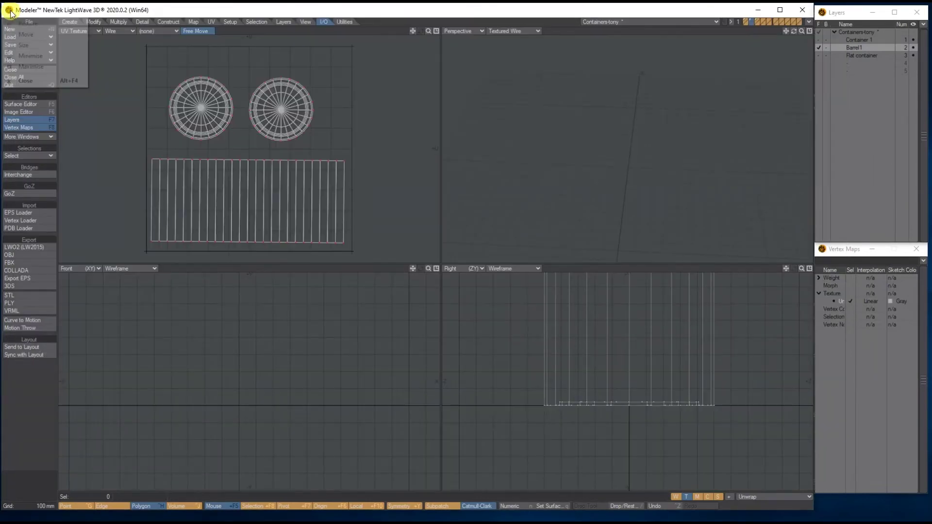
click(183, 13)
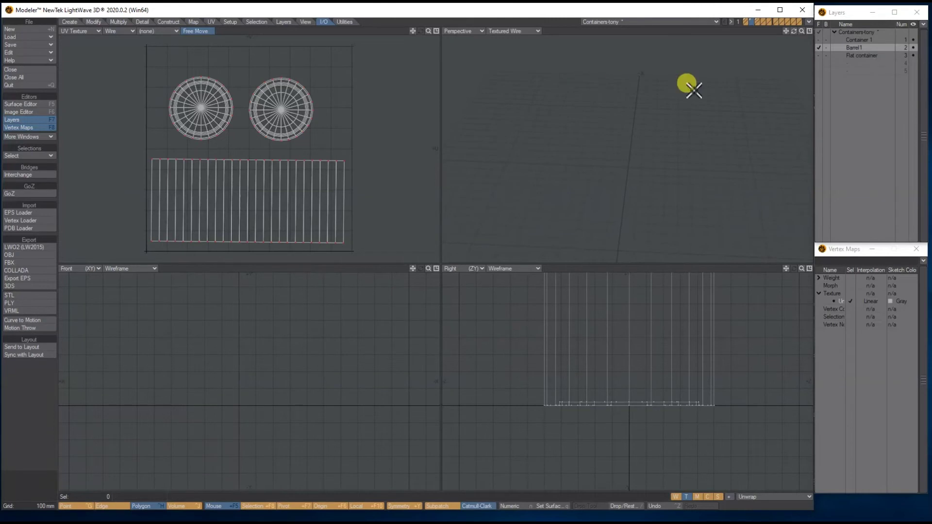
click(854, 39)
click(858, 47)
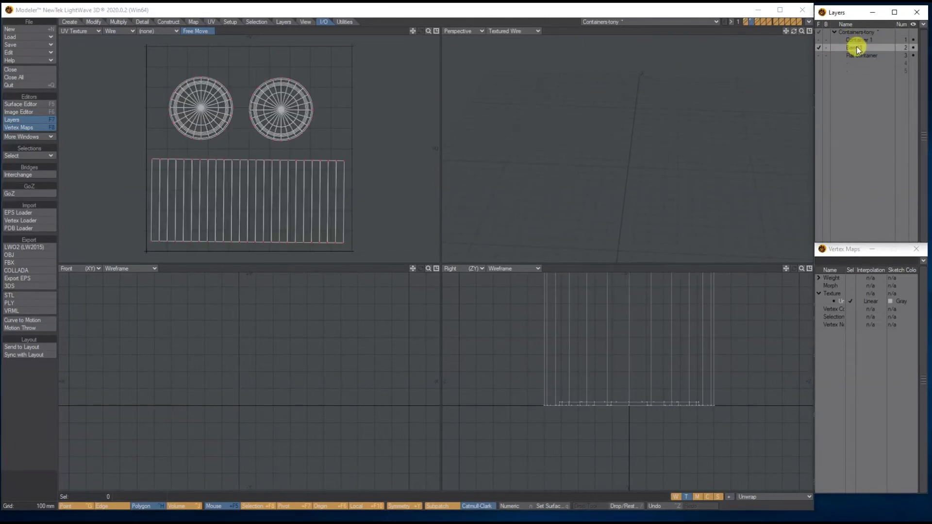
key(a)
drag(802, 31, 801, 33)
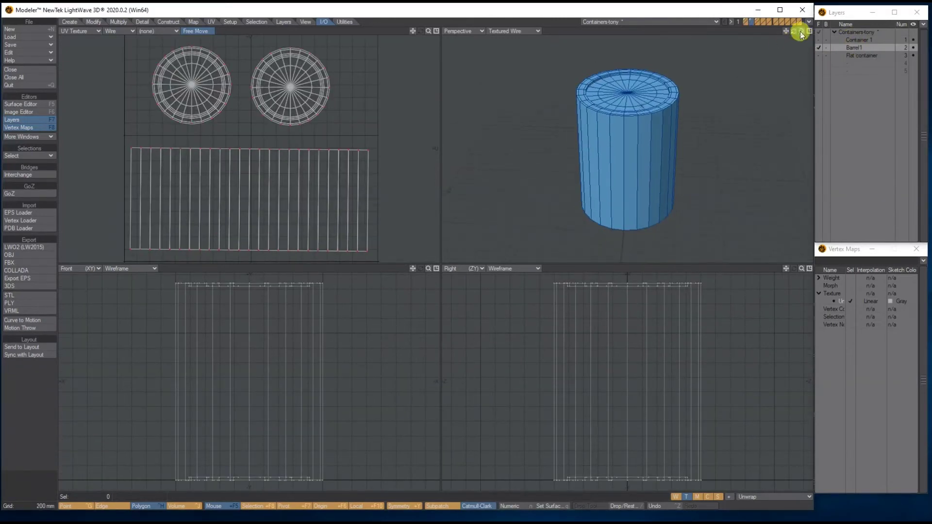
Step: Open the node graph of the Barrel 1 surface for editing
click(19, 104)
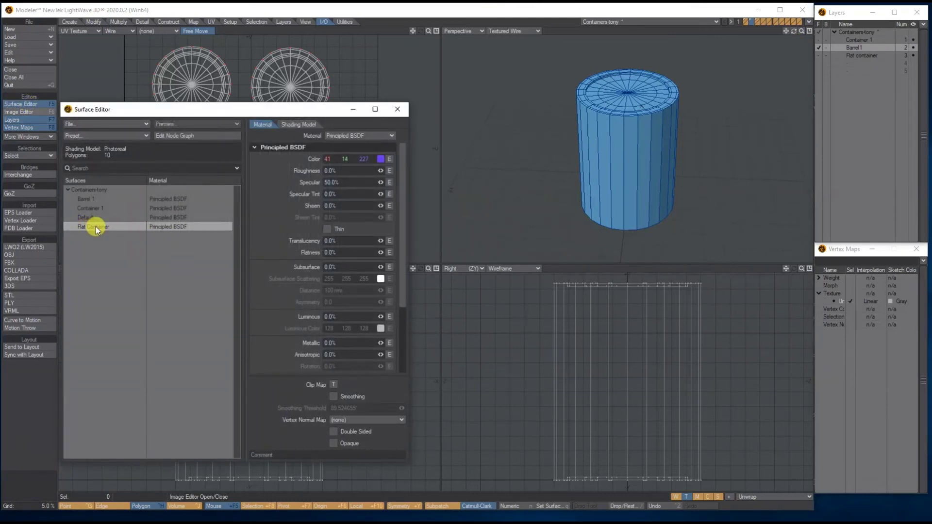
click(89, 197)
click(196, 136)
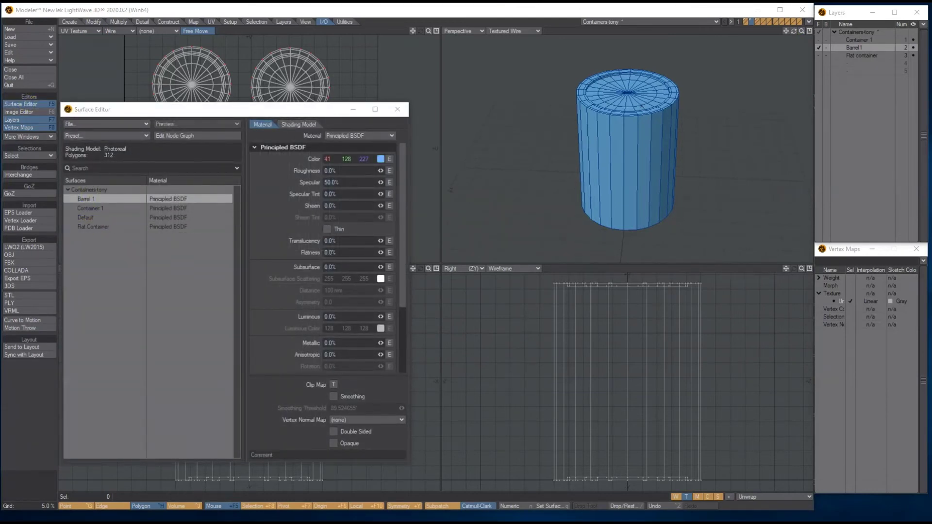
drag(304, 54, 377, 42)
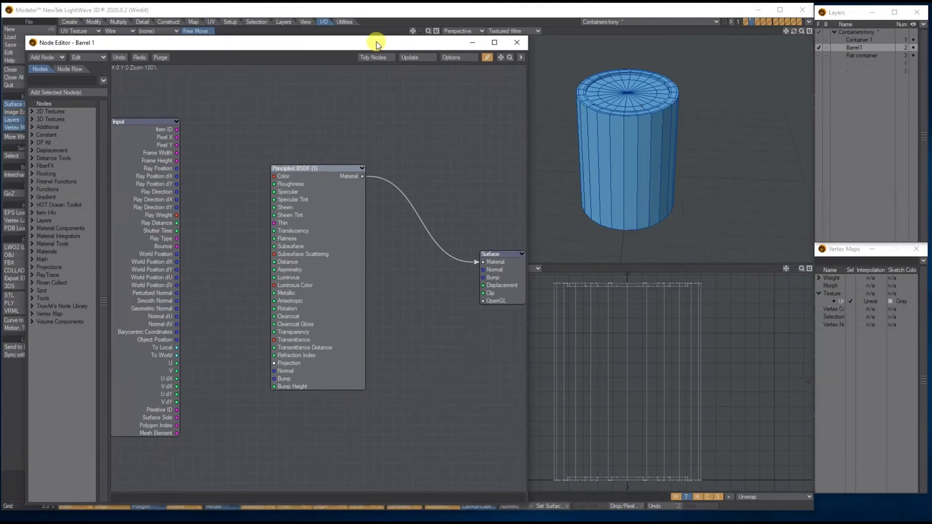
Step: Add an Image node and connect its Color output to the Color input of the Principled BSDF node
click(51, 56)
click(111, 76)
drag(314, 224, 185, 173)
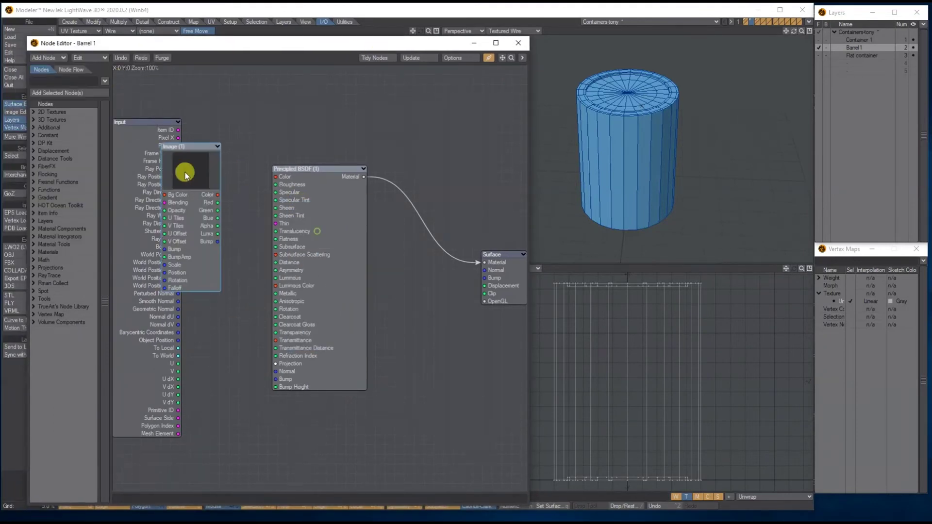
drag(251, 183, 245, 175)
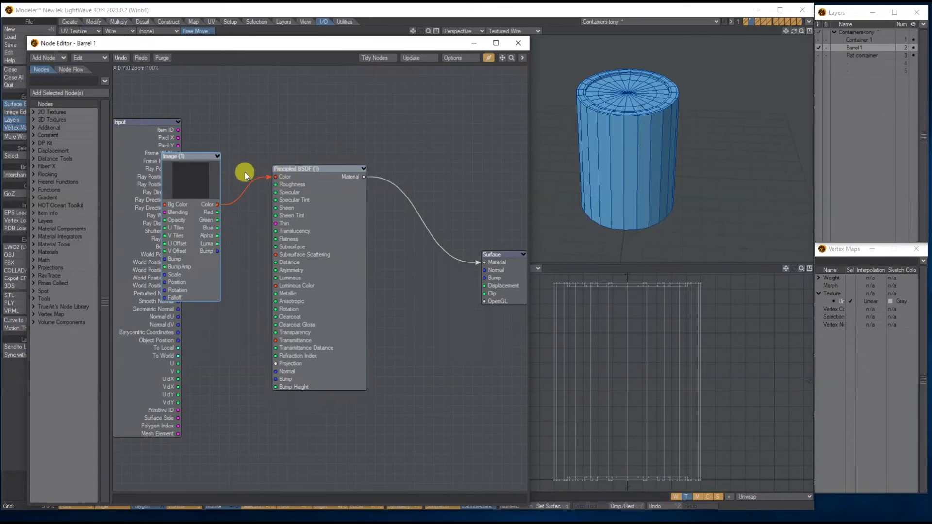
Step: Load Containers-1.jpg from the desktop's LW-Maya ship Images folder into the Image node
double_click(202, 174)
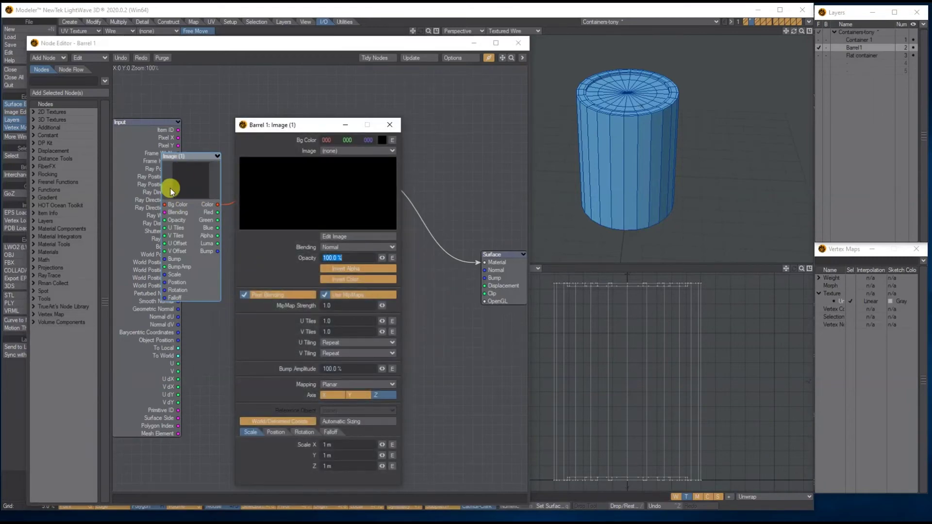
click(342, 150)
click(343, 155)
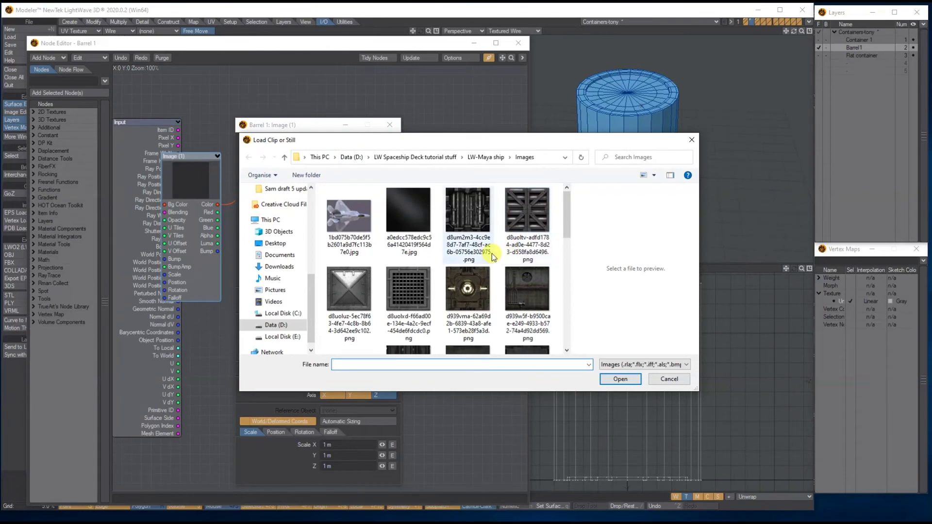
scroll(491, 253, down, 1)
scroll(491, 254, down, 5)
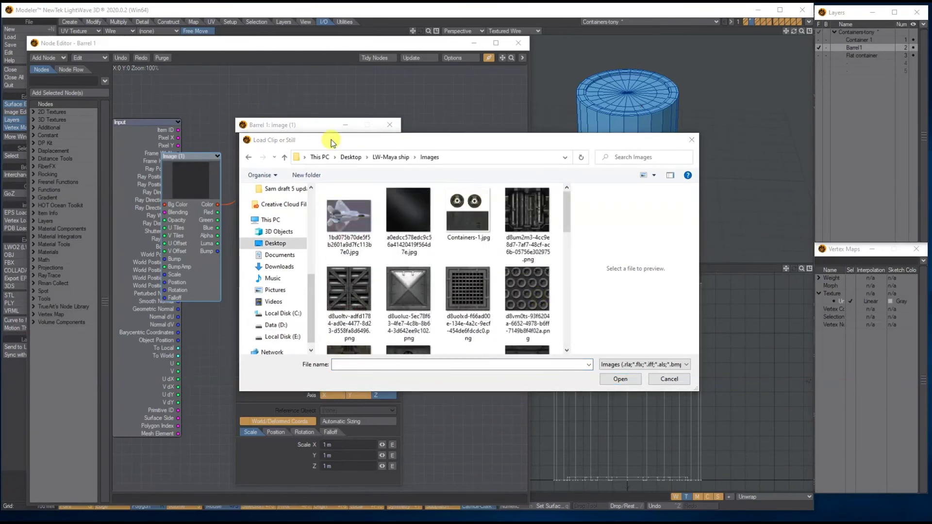
click(398, 158)
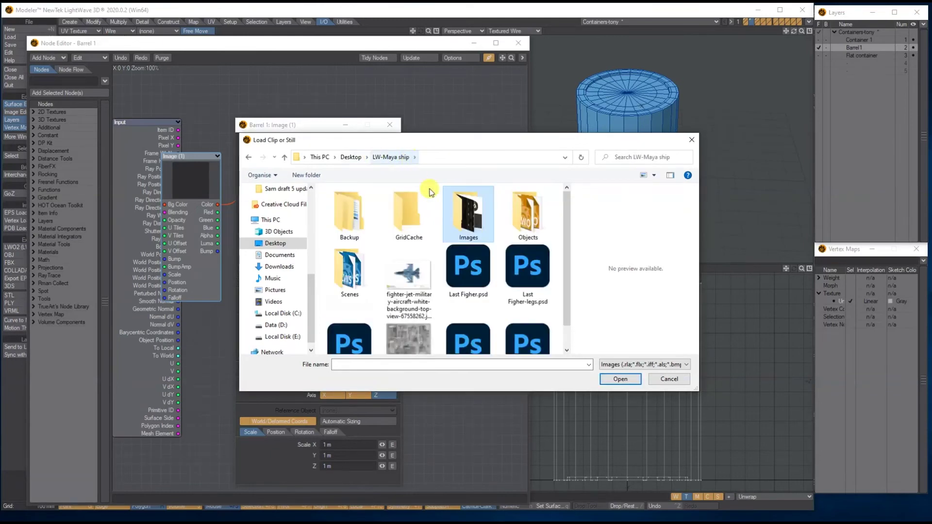
double_click(460, 216)
click(461, 214)
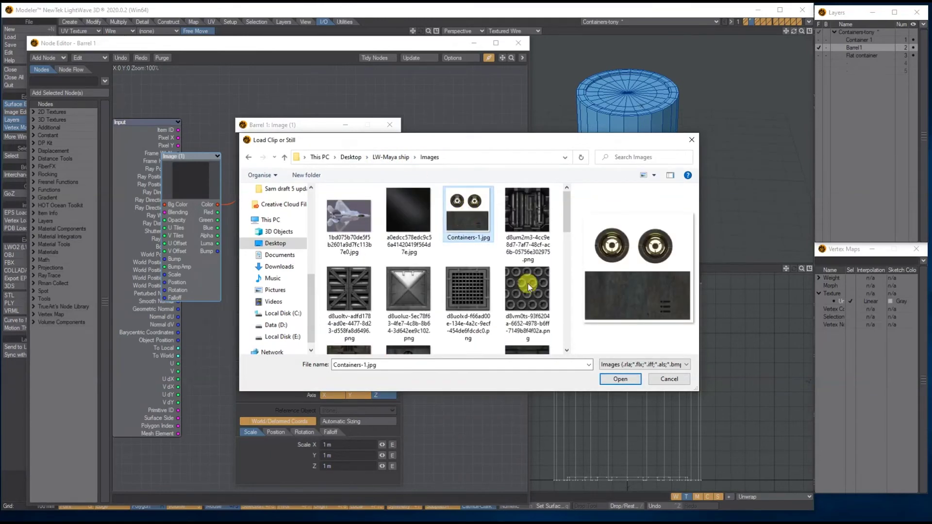
click(621, 379)
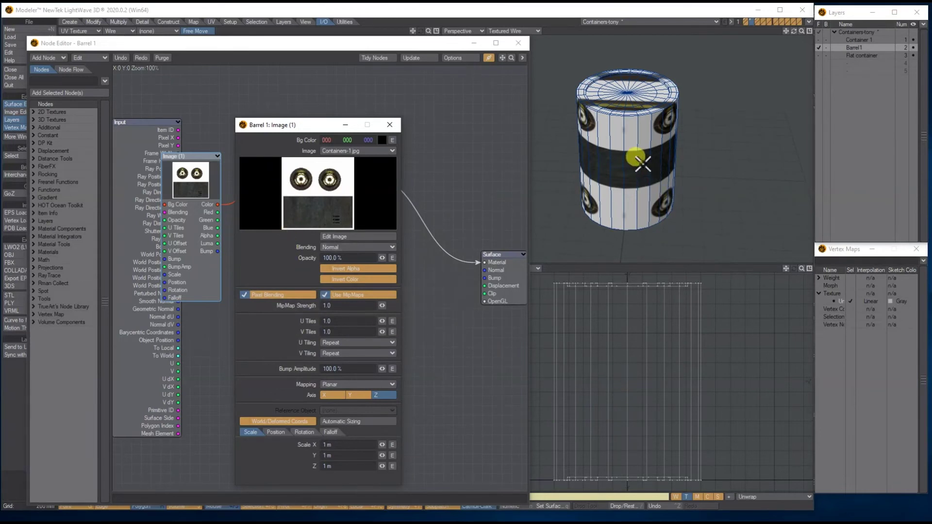
Step: Set the Image node's mapping to UV Map and assign the Unwrap map
click(331, 385)
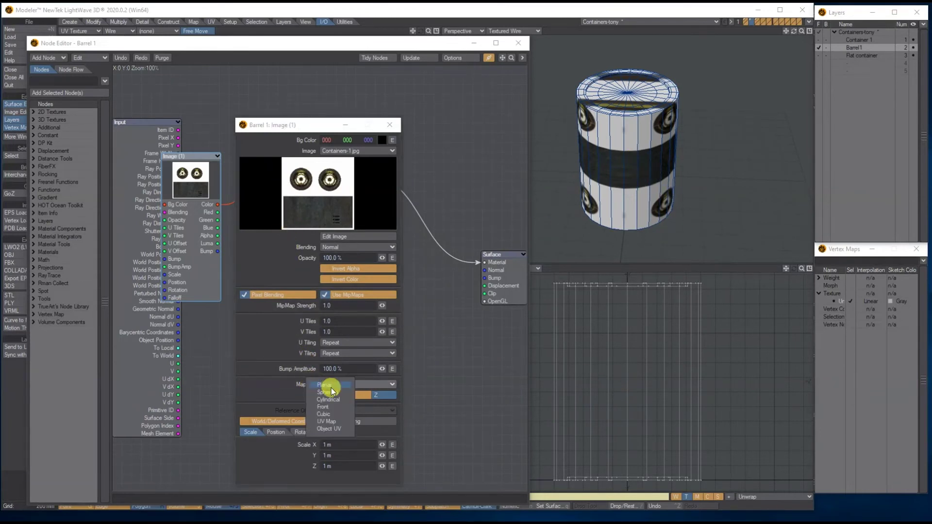
click(333, 420)
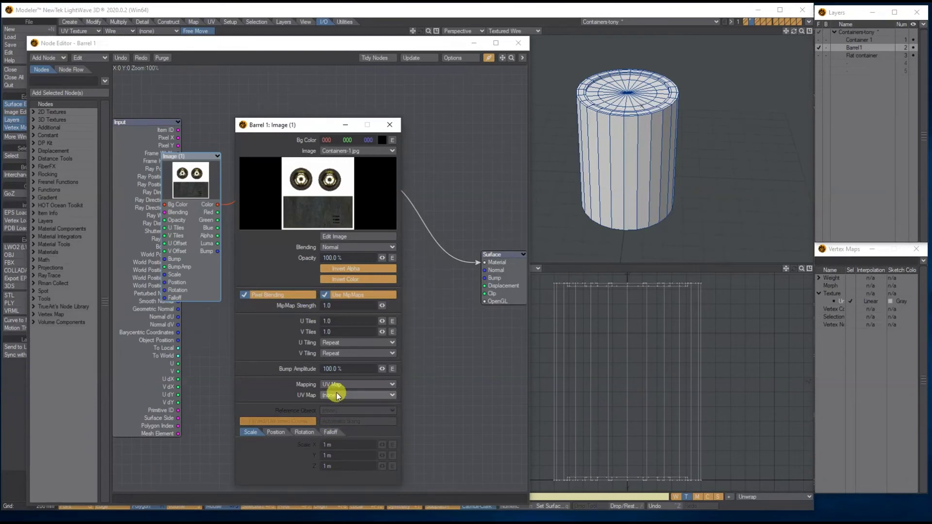
click(336, 400)
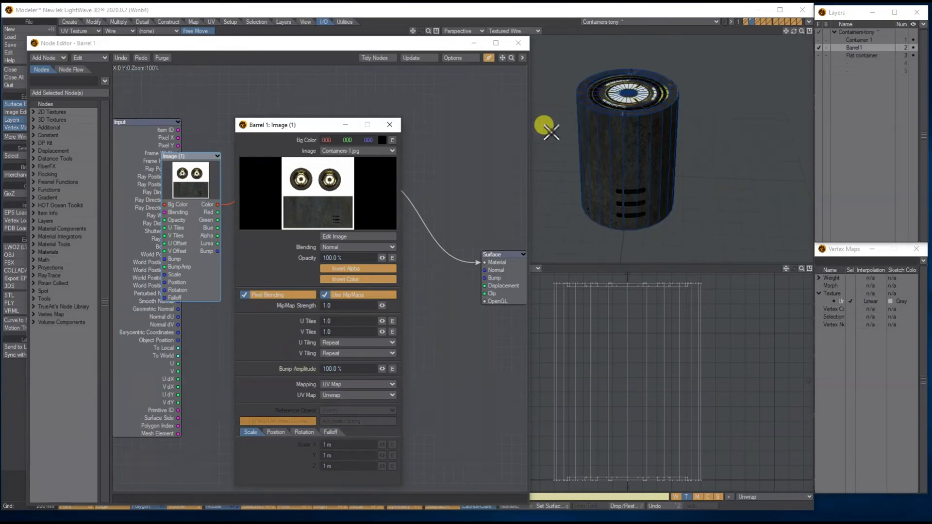
Step: Set the perspective view to Texture shading and inspect the textured barrel from other angles
click(505, 31)
click(490, 74)
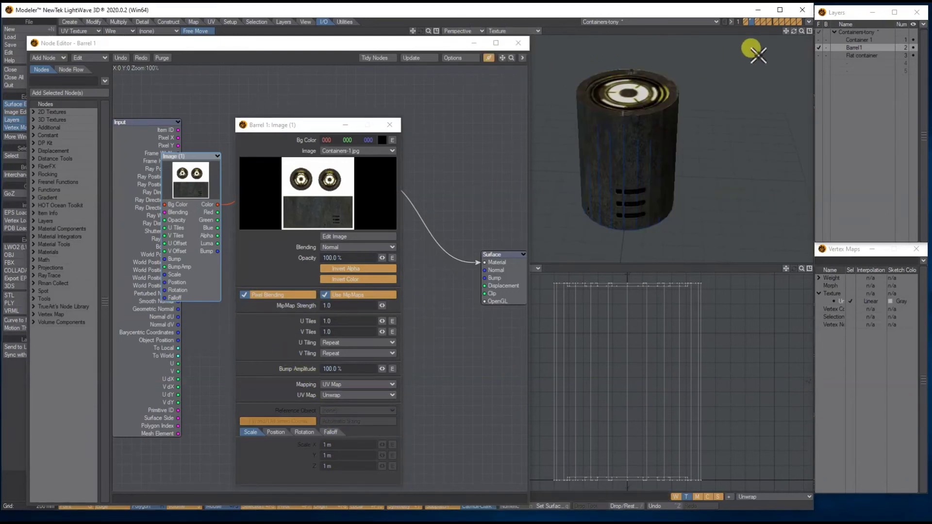
mouse_move(794, 31)
mouse_down()
mouse_move(772, 17)
mouse_move(796, 56)
mouse_move(796, 24)
mouse_up()
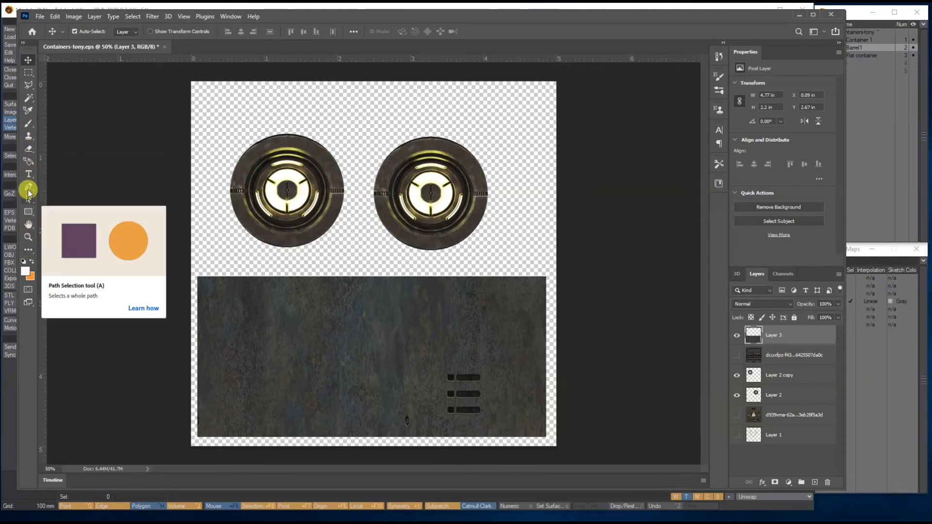
Step: Switch to Photoshop and brighten streaks on the Layer 3 metal plate and around its vents with the Dodge tool
click(28, 163)
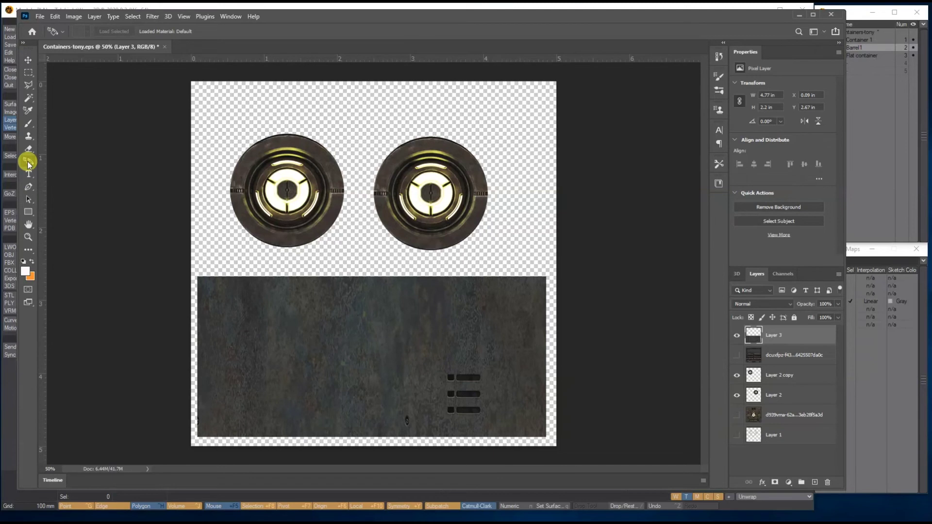
click(28, 149)
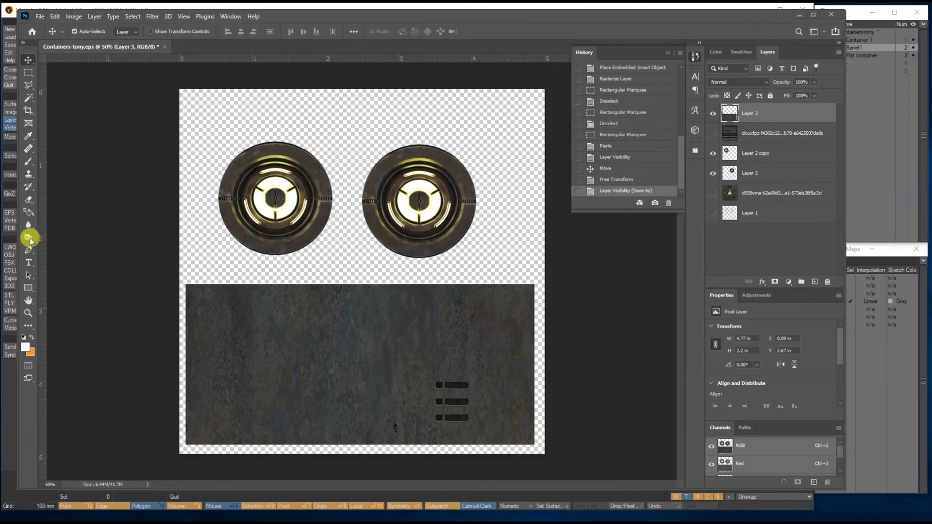
drag(28, 238, 81, 249)
key(shift+o)
key(shift+o)
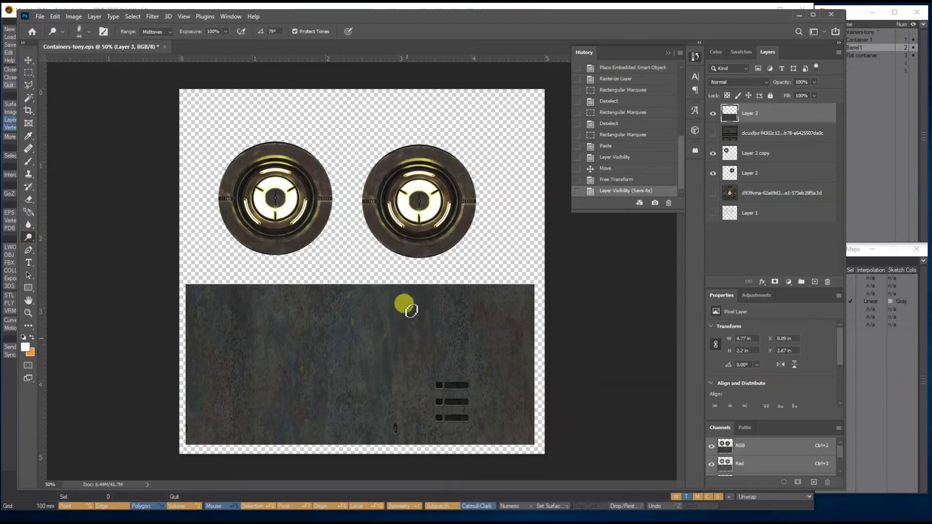
drag(431, 162, 436, 165)
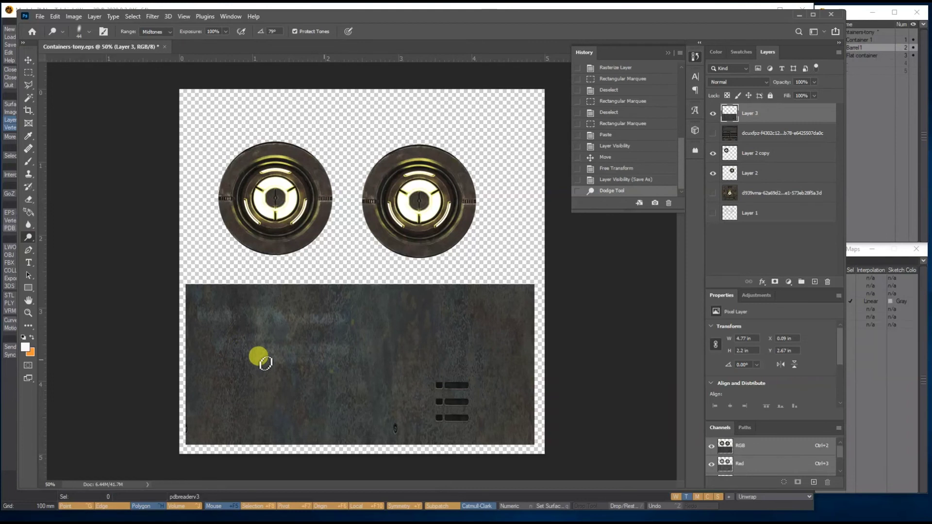
click(459, 379)
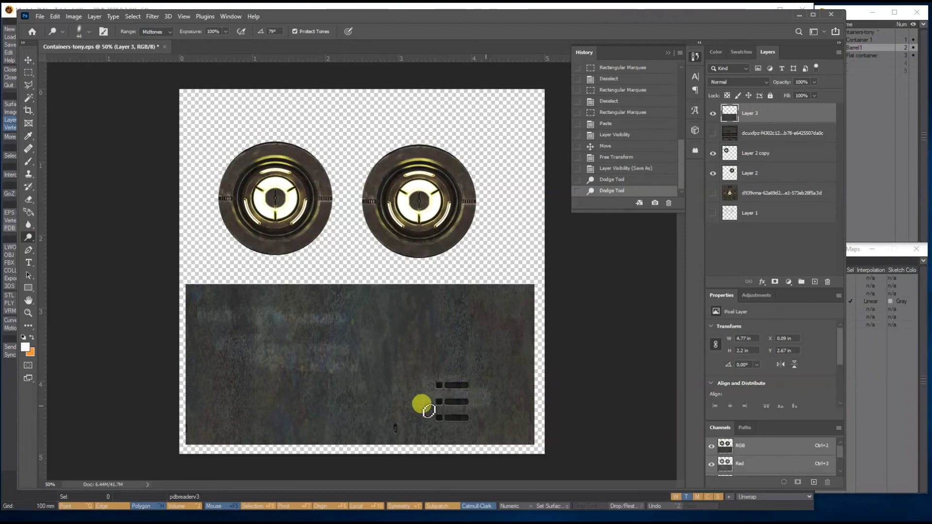
mouse_move(439, 397)
mouse_down()
mouse_move(453, 383)
mouse_move(476, 416)
mouse_move(463, 434)
mouse_up()
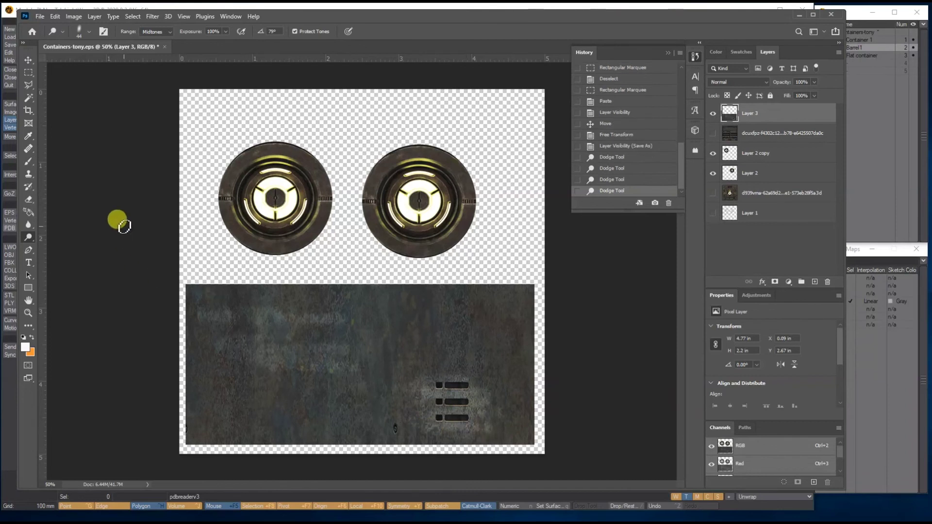
Step: Darken streaks across the metal plate with the Burn tool at 22% exposure
right_click(28, 239)
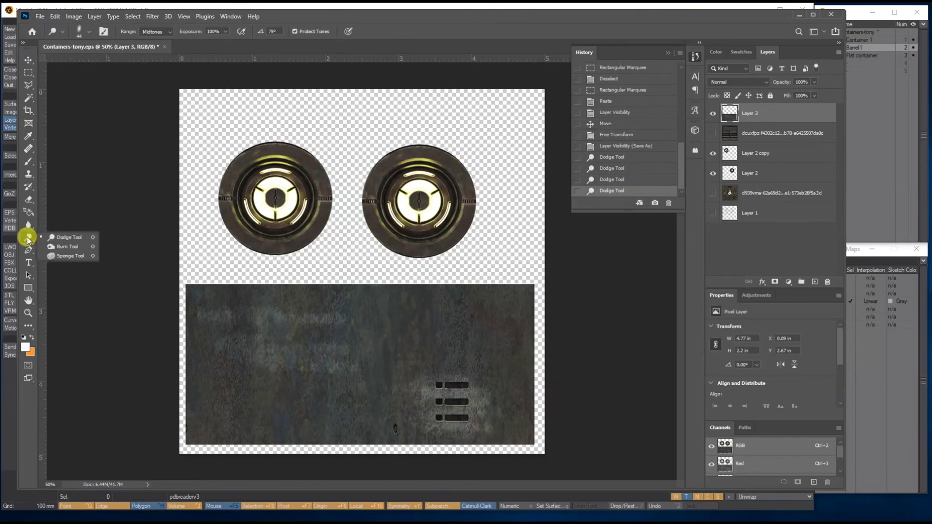
click(56, 245)
drag(318, 316, 294, 402)
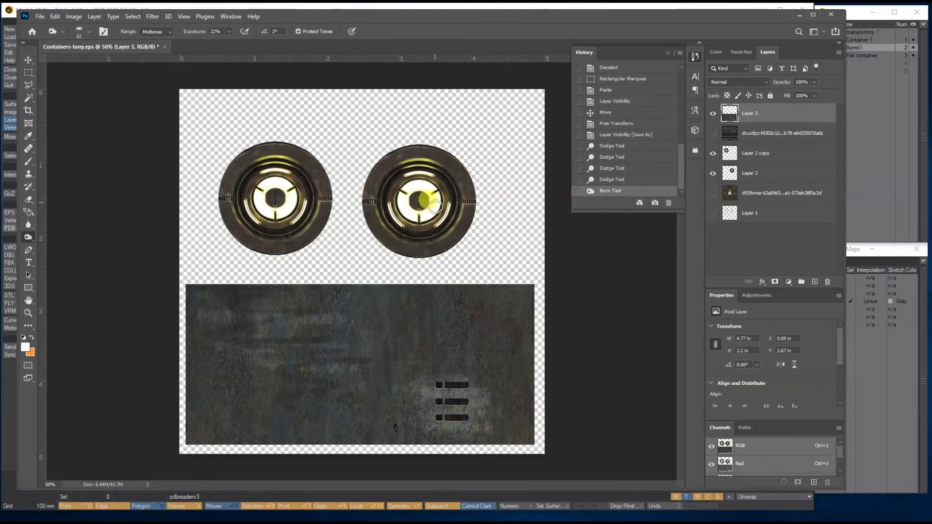
mouse_move(383, 179)
mouse_down()
mouse_move(388, 205)
mouse_move(391, 198)
mouse_up()
drag(403, 184, 403, 189)
Step: Select Layer 2 and darken the inner rings of its disc with the Burn tool, raising the exposure to 100%
click(28, 59)
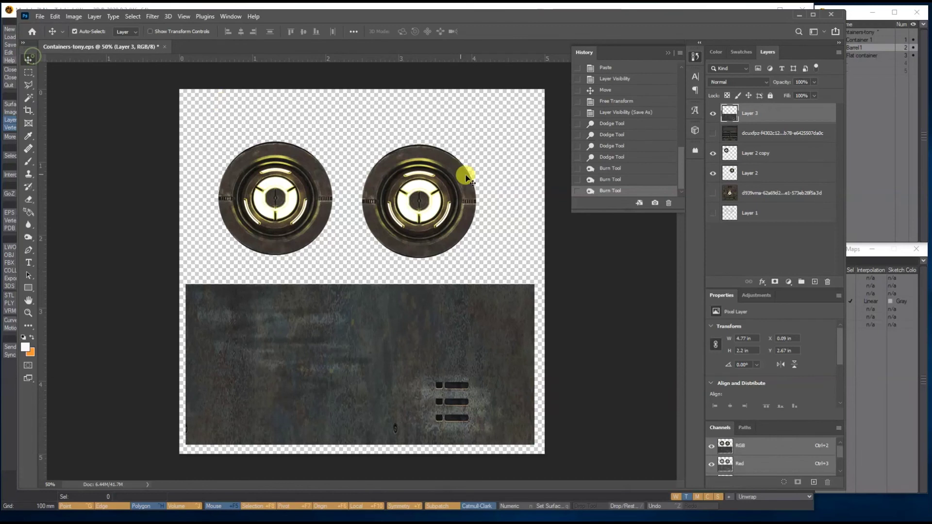
click(436, 182)
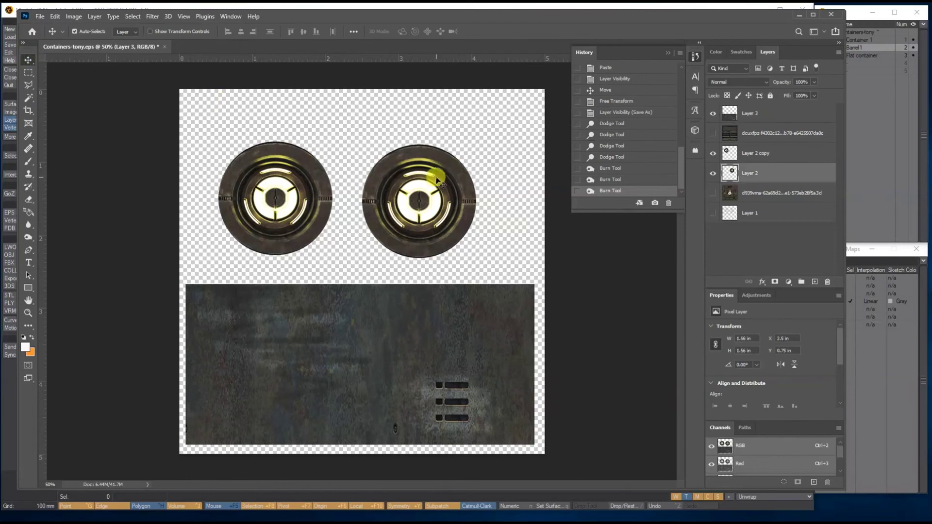
click(28, 237)
mouse_move(397, 167)
mouse_down()
mouse_move(377, 183)
mouse_move(449, 187)
mouse_up()
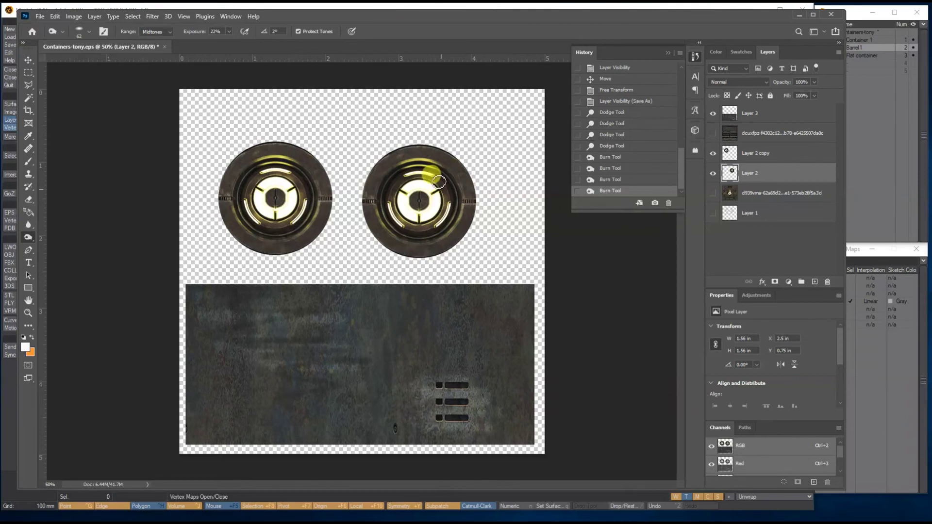
drag(434, 223, 404, 221)
drag(193, 32, 267, 32)
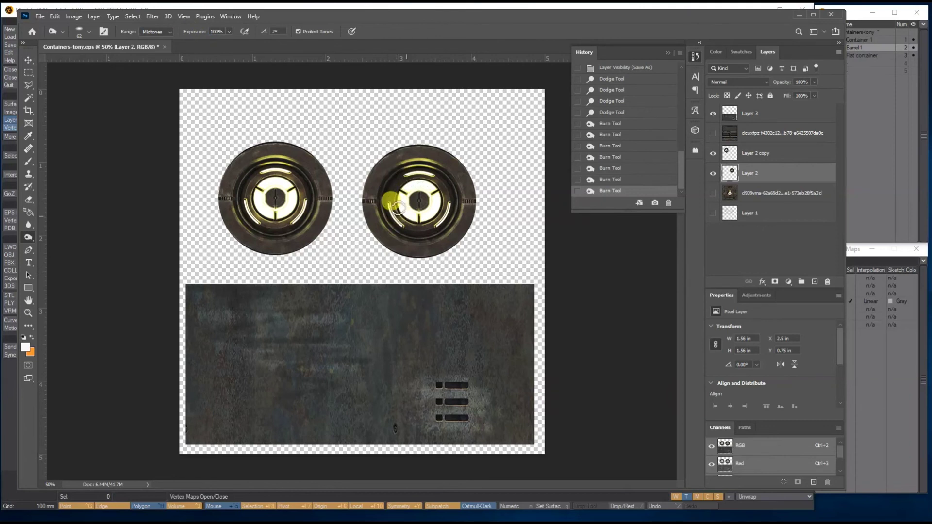
mouse_move(435, 223)
mouse_down()
mouse_move(439, 195)
mouse_move(386, 204)
mouse_move(427, 231)
mouse_move(408, 172)
mouse_move(427, 228)
mouse_move(417, 169)
mouse_move(388, 200)
mouse_move(437, 184)
mouse_move(395, 224)
mouse_up()
mouse_move(436, 182)
mouse_down()
mouse_move(385, 207)
mouse_move(427, 191)
mouse_up()
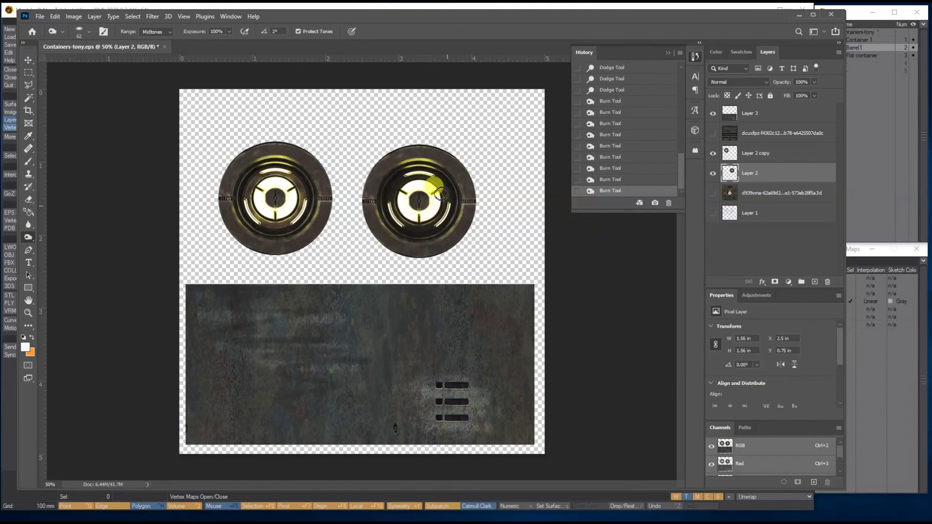
Step: Select Layer 2 copy and darken the inner rings of its disc with the Burn tool at 100% exposure
mouse_move(245, 175)
mouse_down()
mouse_move(249, 166)
mouse_move(246, 204)
mouse_move(285, 175)
mouse_move(268, 167)
mouse_move(297, 192)
mouse_up()
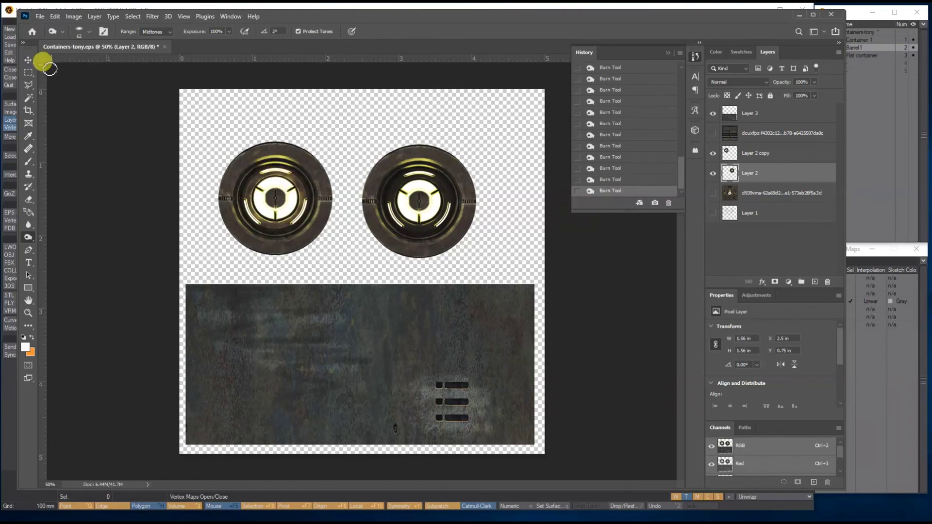
click(28, 60)
click(283, 162)
click(12, 152)
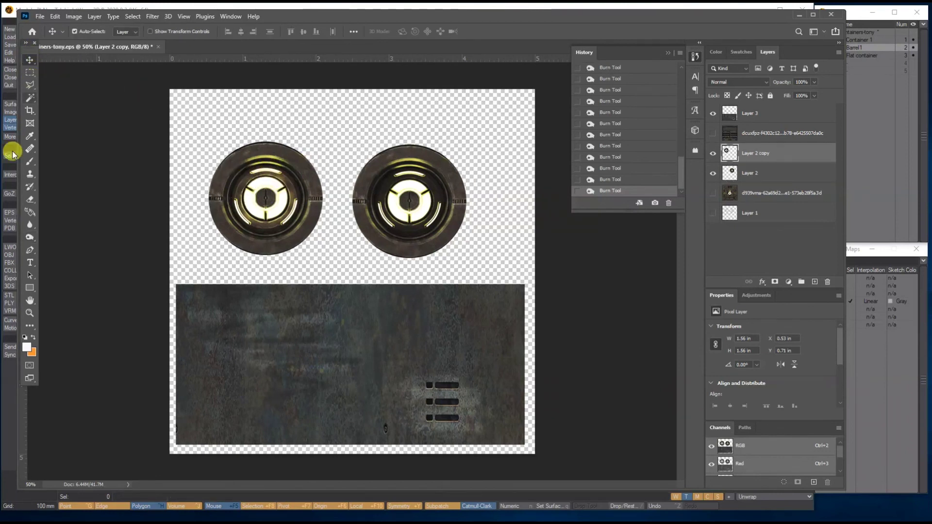
click(29, 237)
mouse_move(297, 156)
mouse_down()
mouse_move(285, 187)
mouse_move(254, 183)
mouse_move(246, 202)
mouse_move(268, 235)
mouse_move(235, 203)
mouse_move(274, 180)
mouse_move(252, 186)
mouse_move(279, 216)
mouse_move(260, 222)
mouse_move(274, 212)
mouse_move(284, 226)
mouse_move(249, 202)
mouse_move(246, 178)
mouse_move(243, 209)
mouse_move(275, 171)
mouse_move(292, 195)
mouse_up()
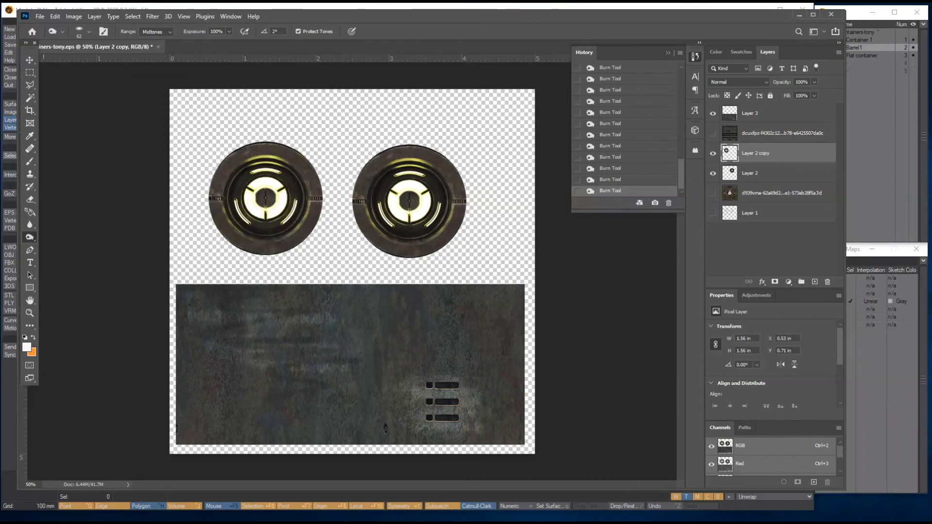
Step: Save the texture on the computer as a JPEG in the Images folder, overwriting Containers-1.jpg at maximum quality 12
click(41, 16)
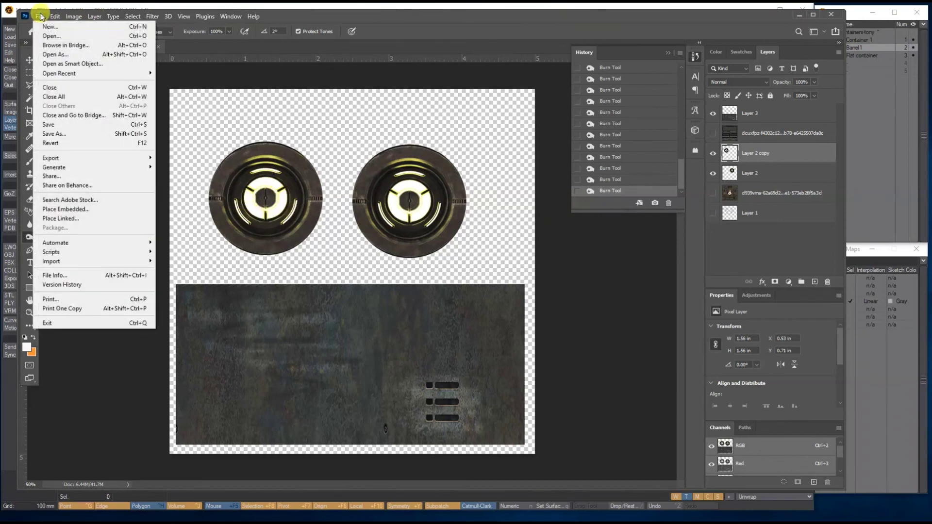
click(53, 133)
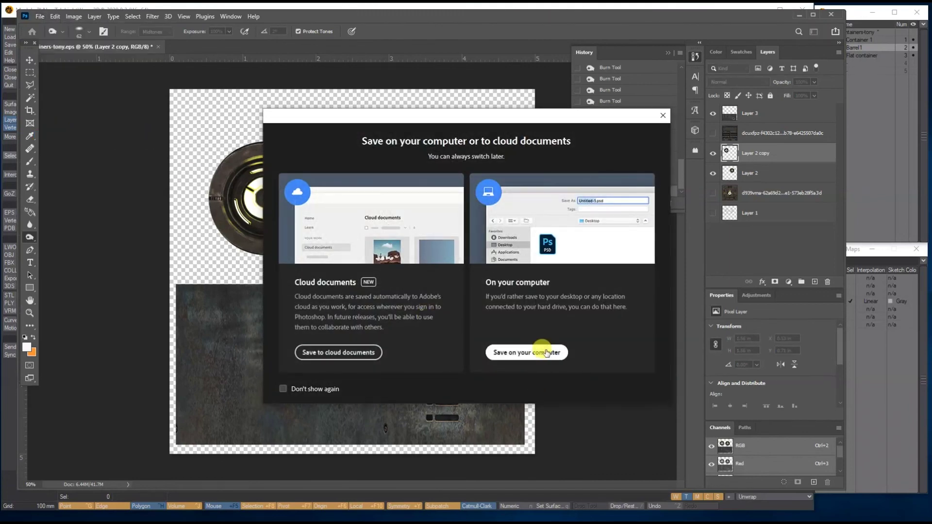
click(545, 350)
click(238, 95)
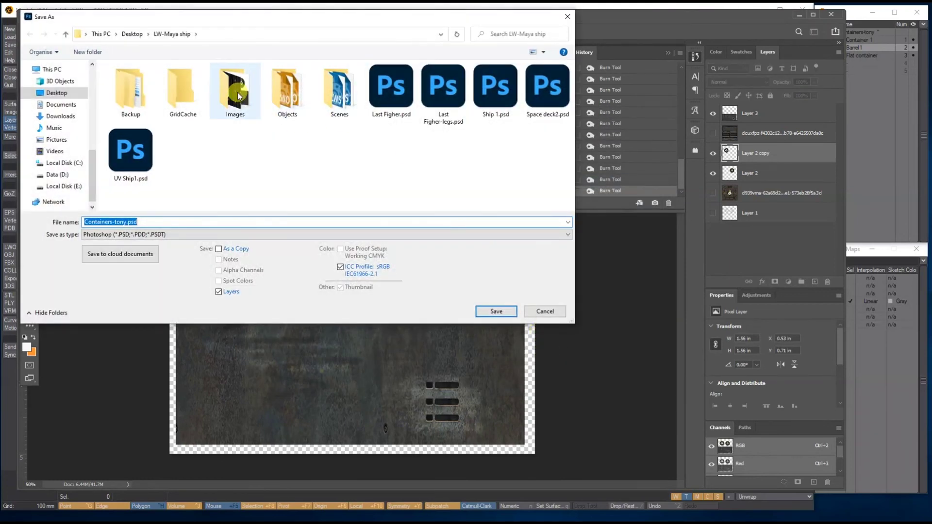
double_click(238, 95)
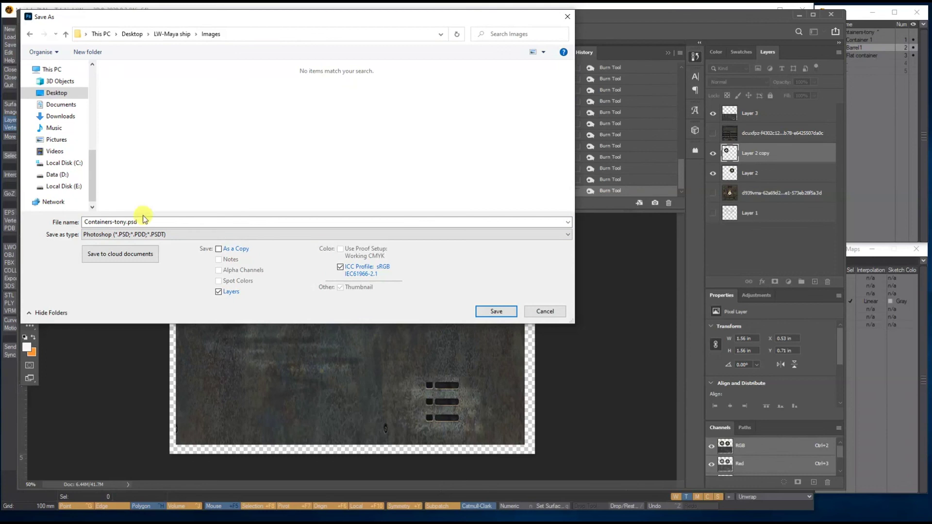
click(146, 235)
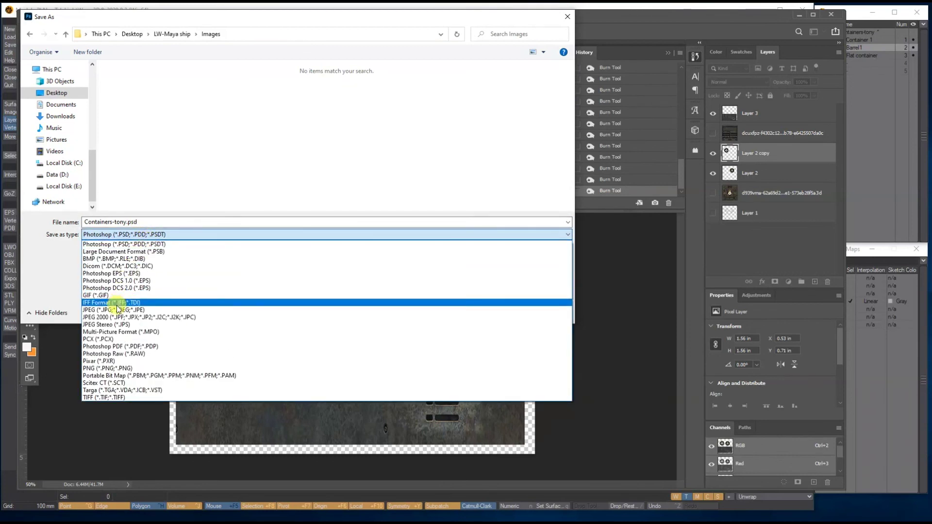
click(128, 310)
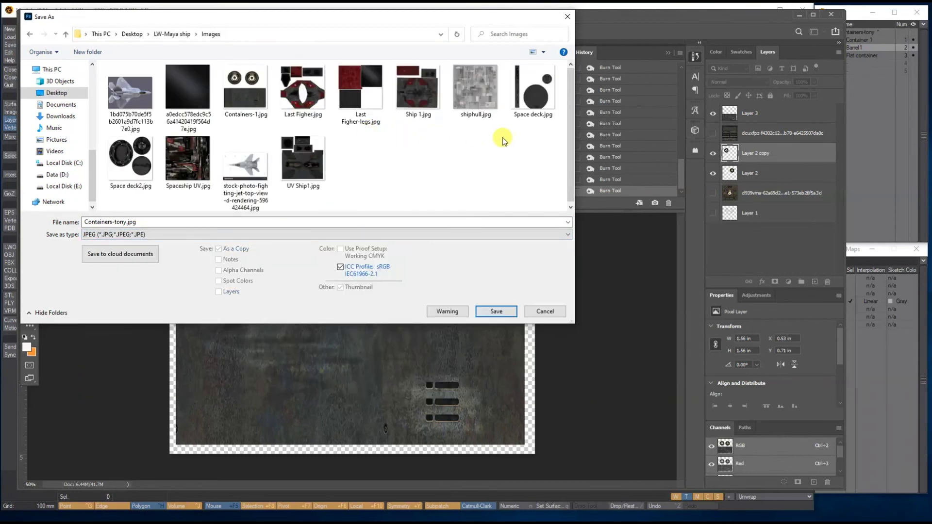
click(248, 90)
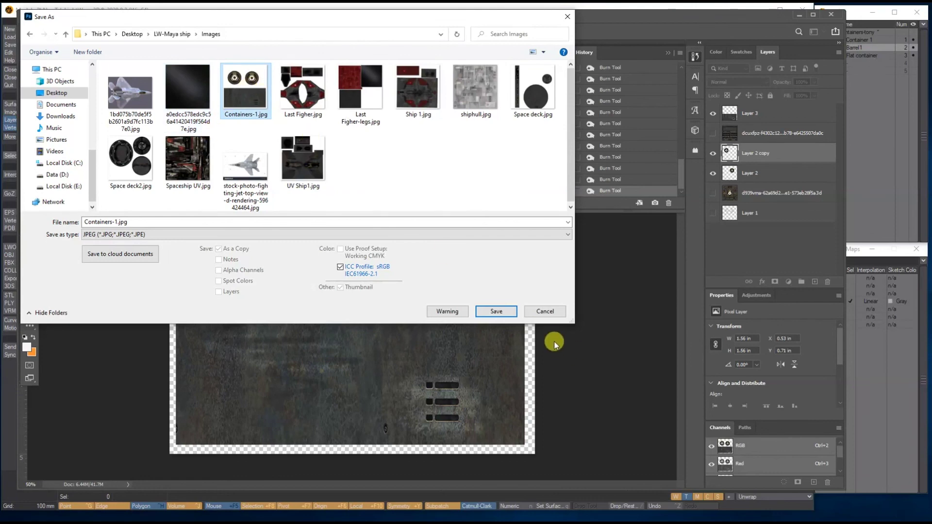
click(505, 311)
click(489, 268)
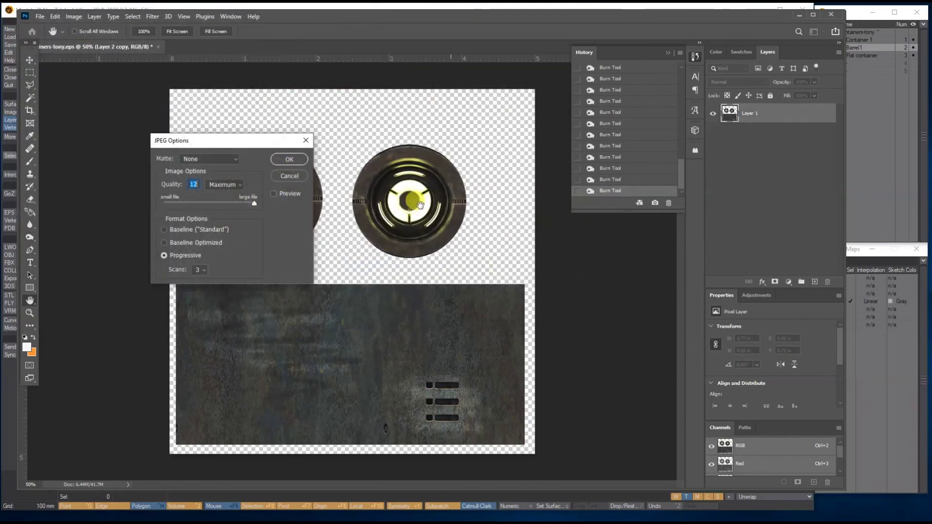
click(292, 161)
Step: Switch to LightWave Modeler and examine the updated texture on the barrel in the Perspective view
drag(290, 17, 301, 214)
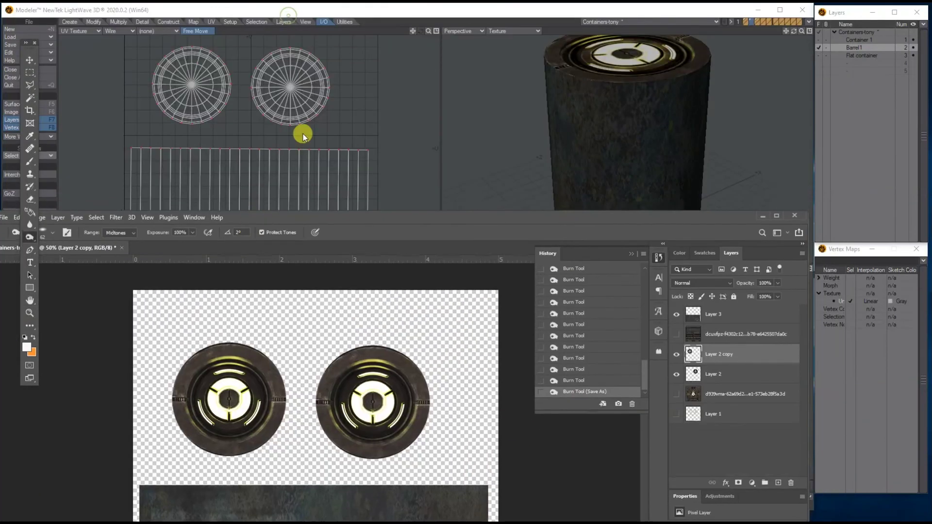
click(354, 10)
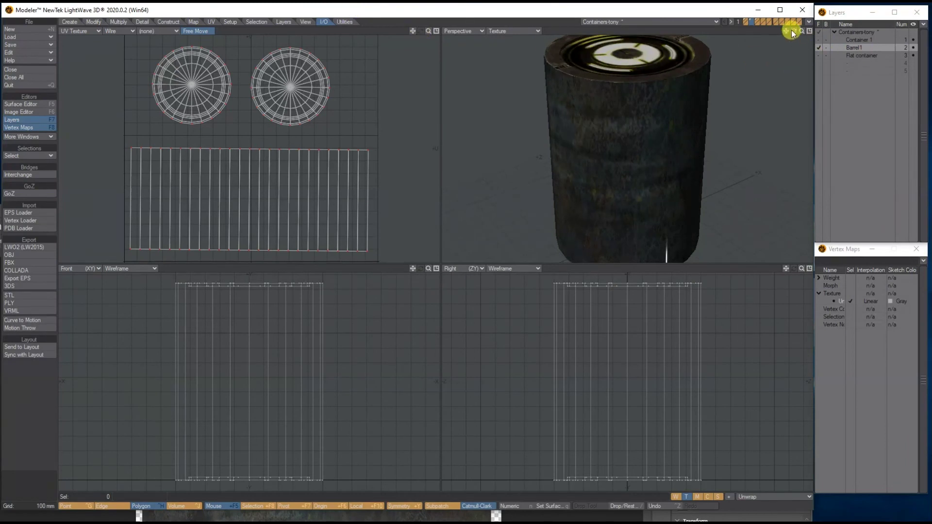
drag(793, 31, 765, 21)
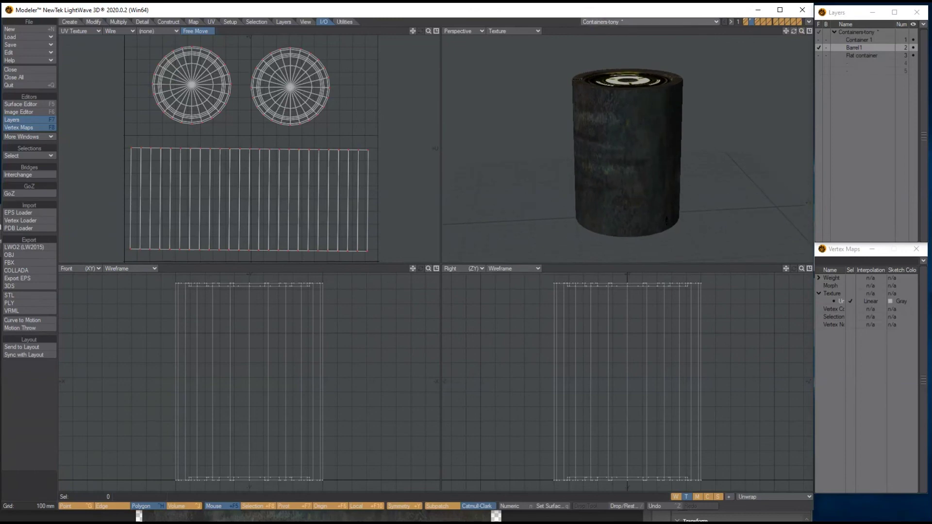